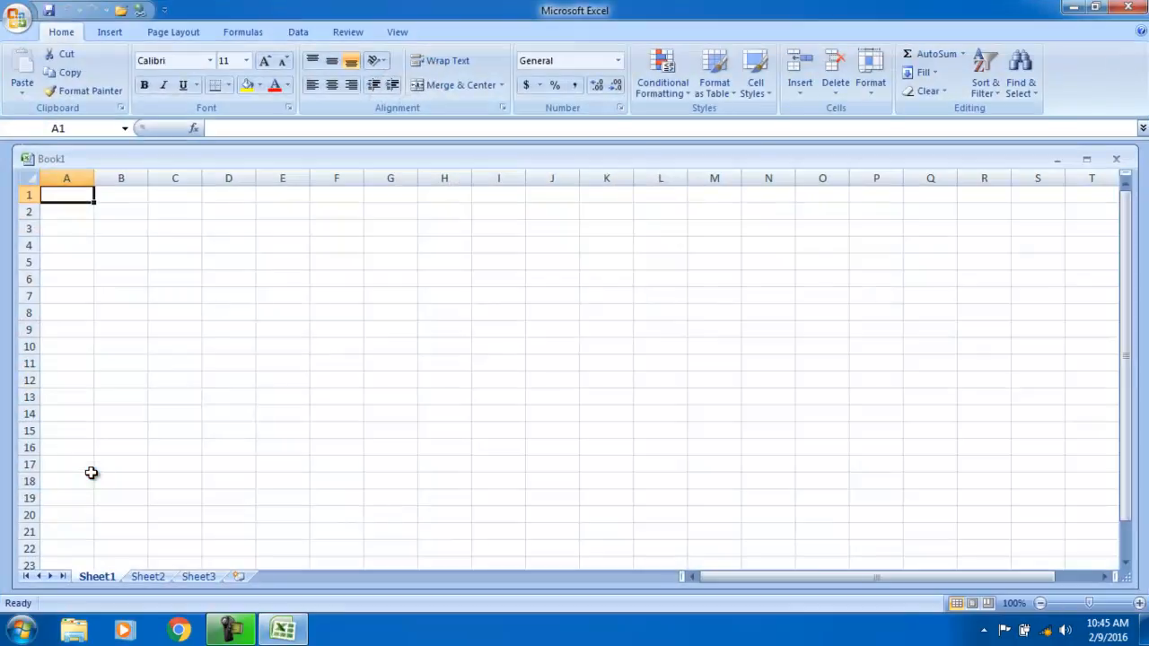
- Apply the Wide margin preset to Sheet1 from the Page Layout tab
left_click(184, 34)
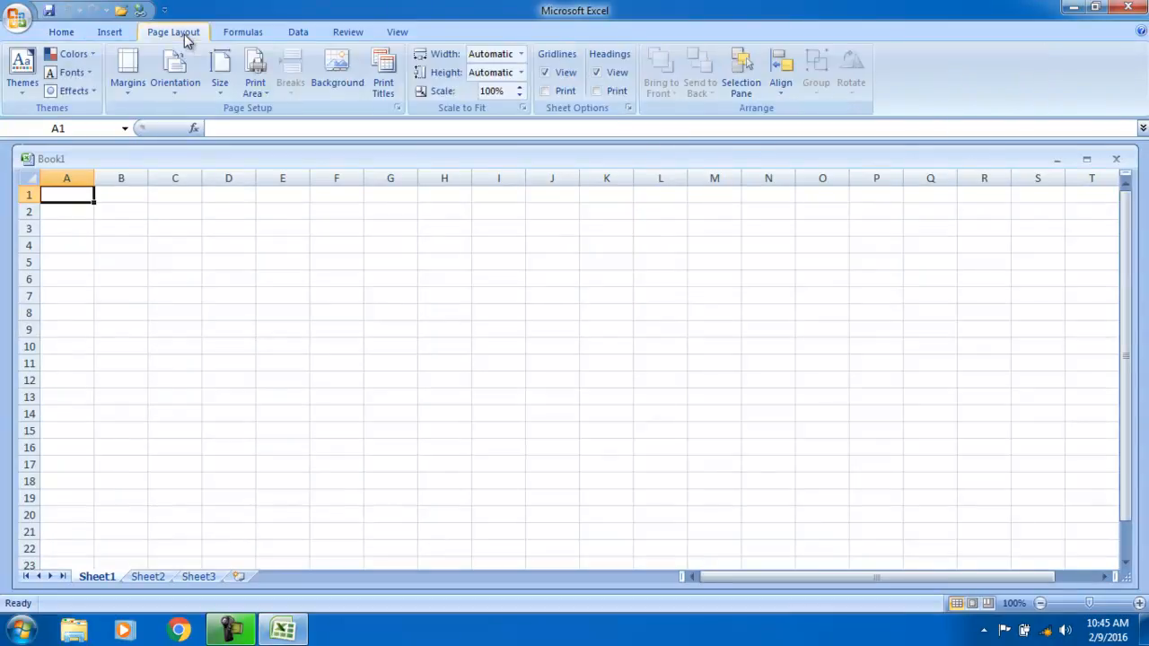
left_click(125, 63)
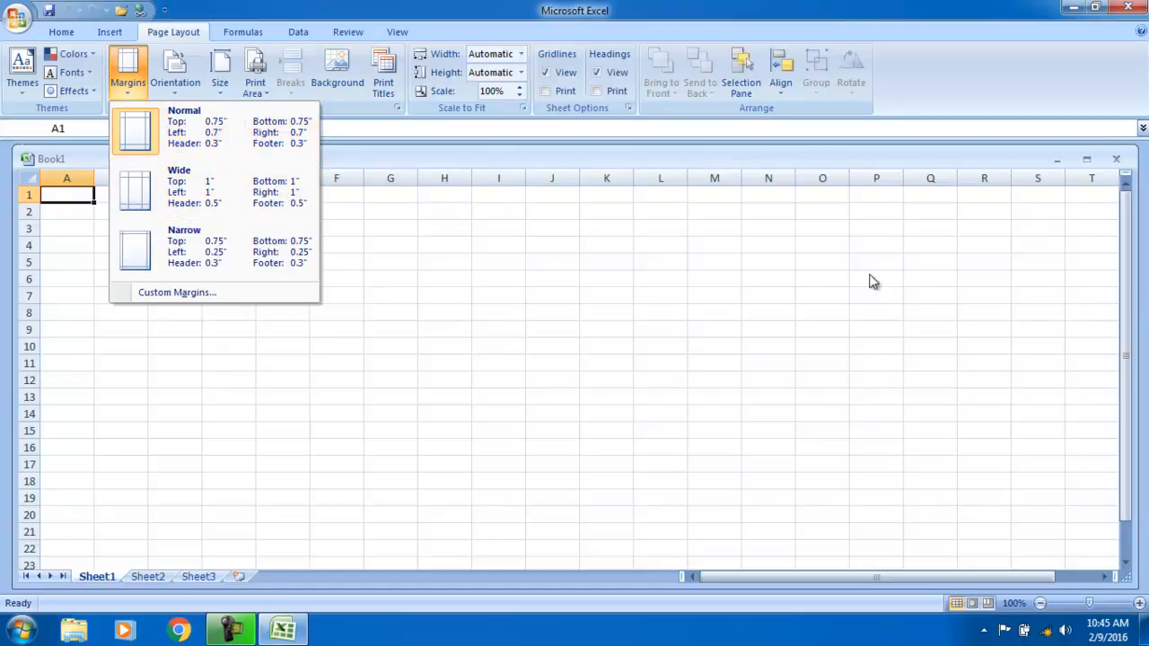
left_click(171, 188)
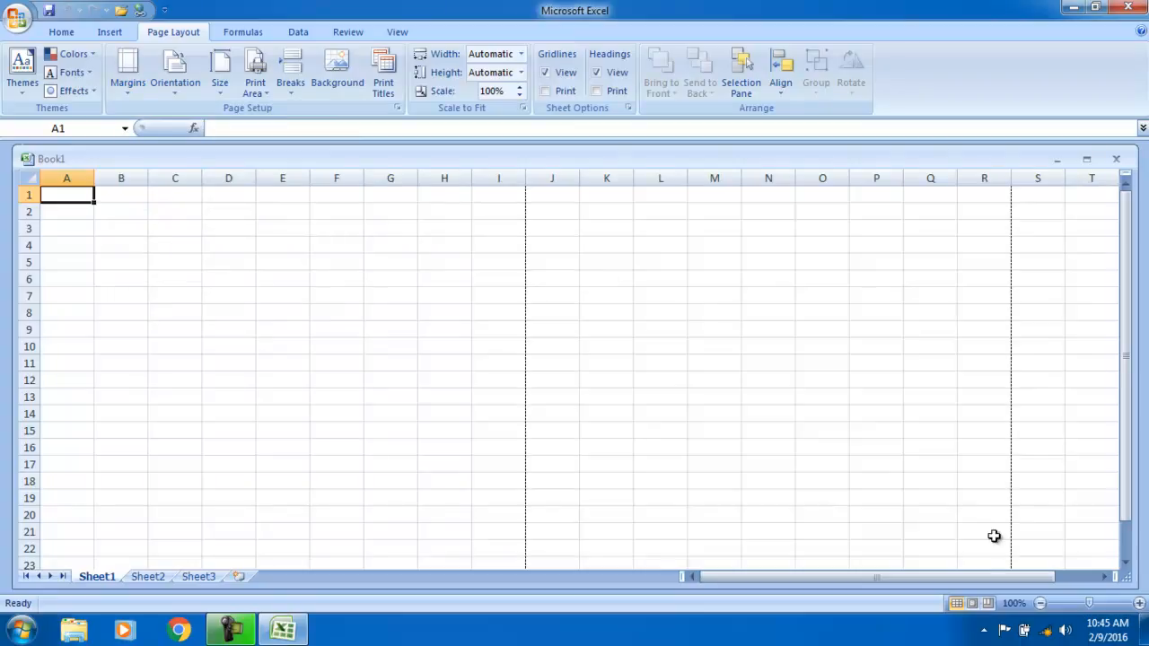
left_click_drag(947, 583, 430, 341)
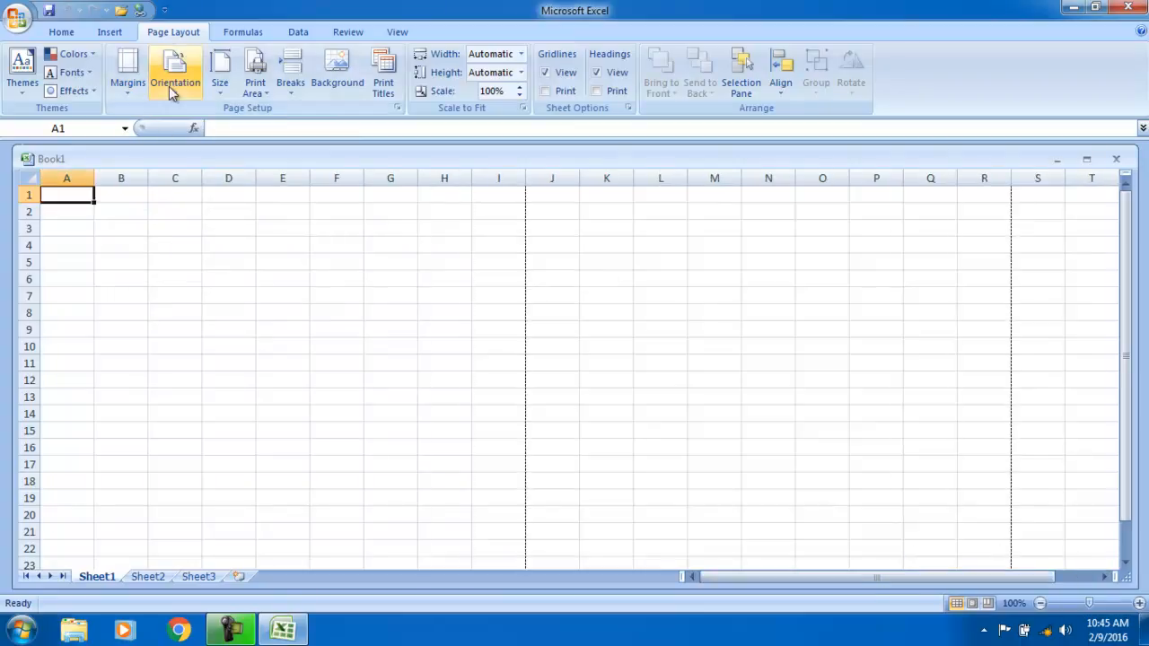
- Switch the page margins to the Narrow preset
left_click(126, 72)
left_click(202, 250)
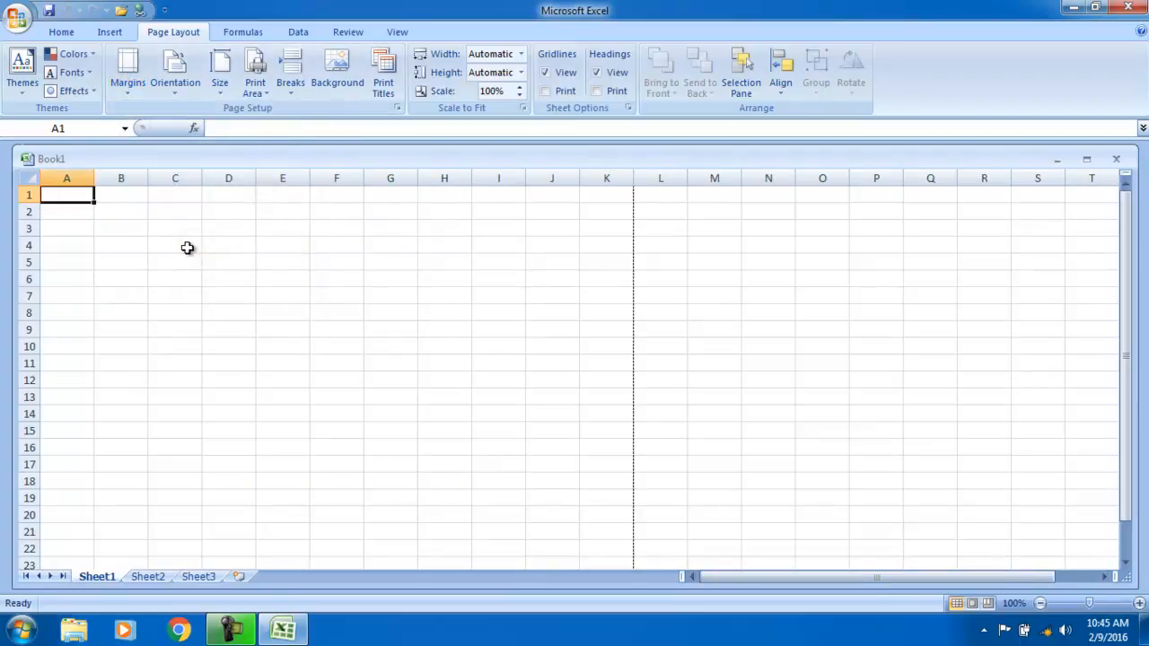
mouse_move(904, 582)
left_mouse_down()
mouse_move(942, 587)
mouse_move(897, 583)
left_mouse_up()
left_click(126, 77)
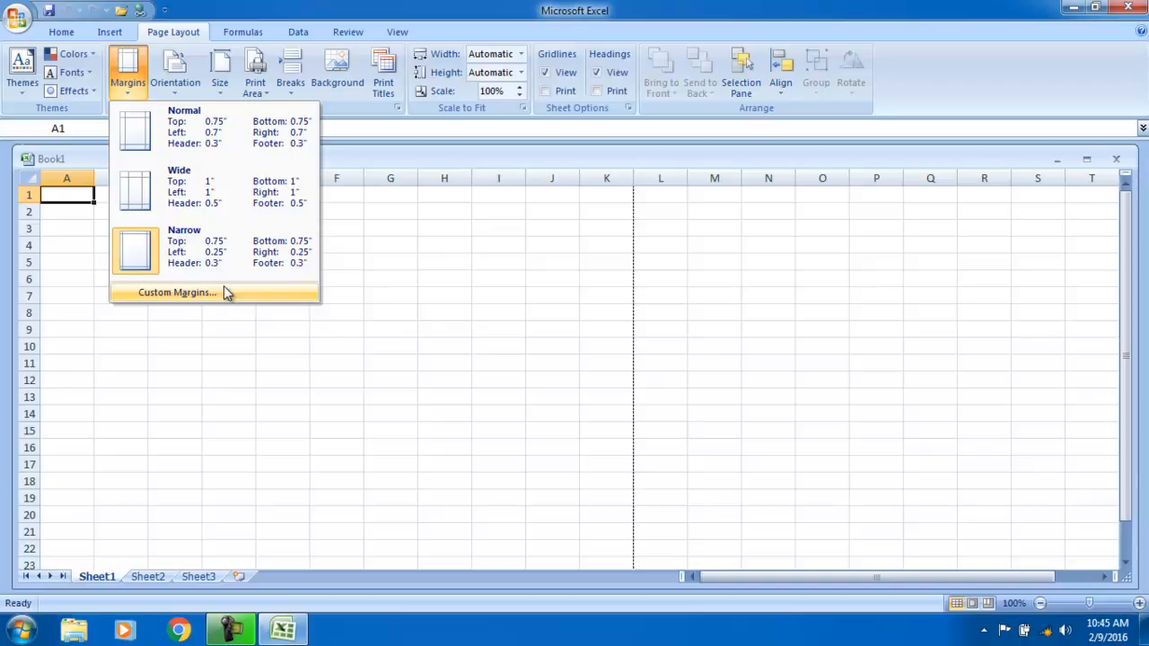
- In Page Setup, set Top and Bottom margins to 2.75 and Footer to 2.3
left_click(222, 294)
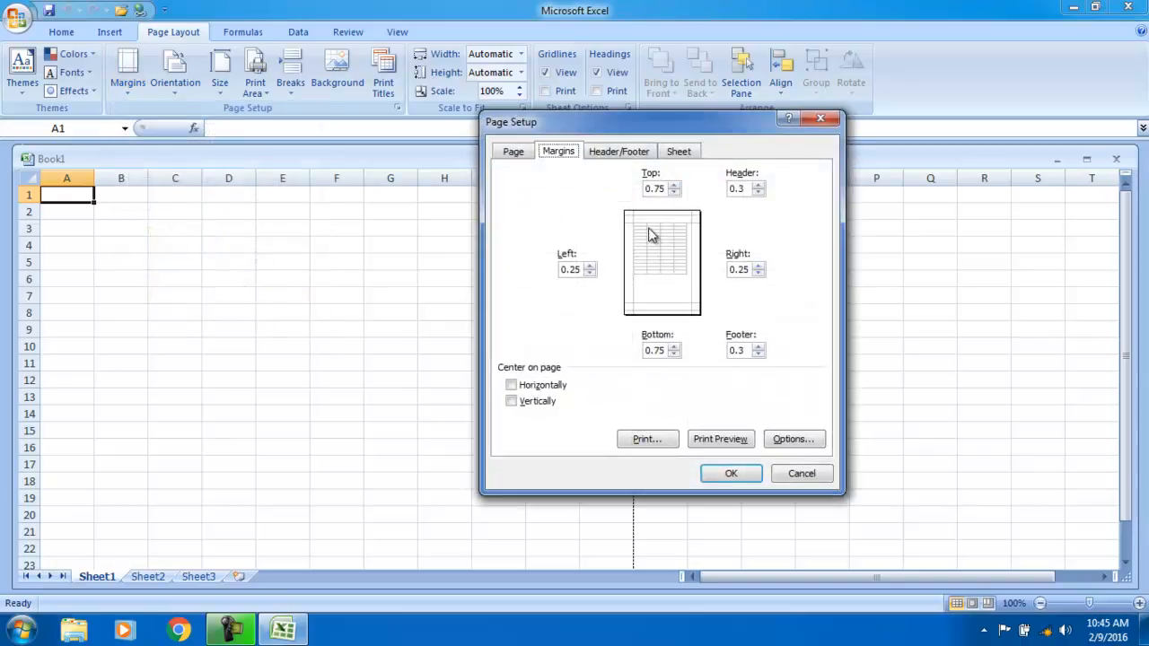
left_click(736, 188)
left_click(647, 189)
left_click(652, 350)
type("2")
left_click(734, 348)
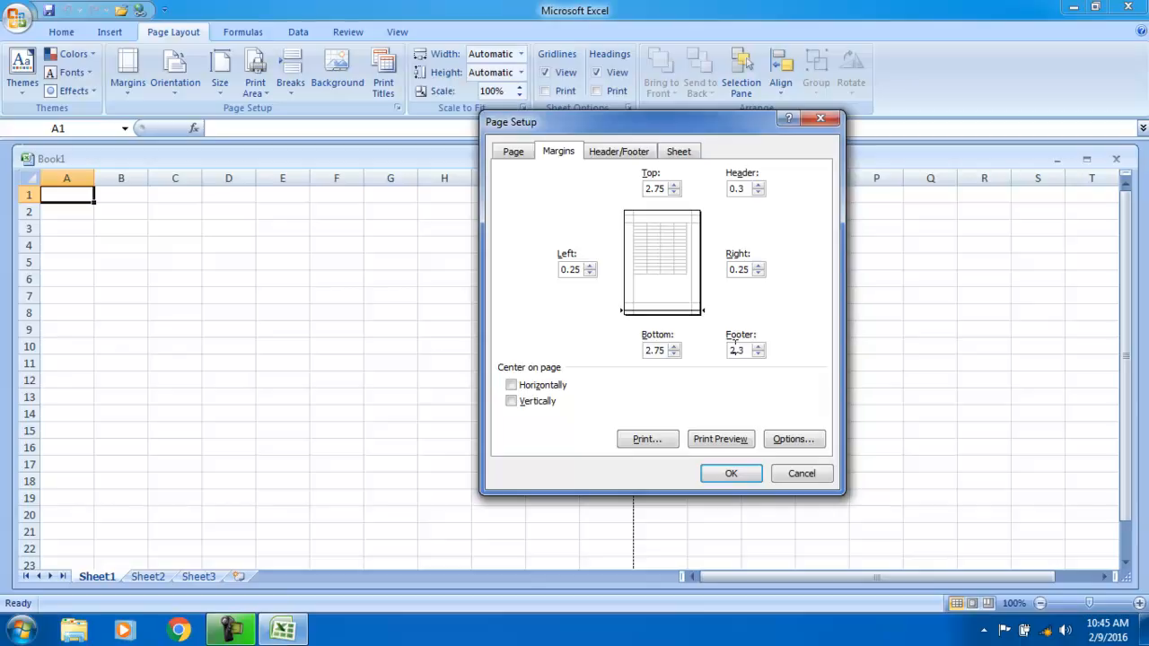
left_click(730, 472)
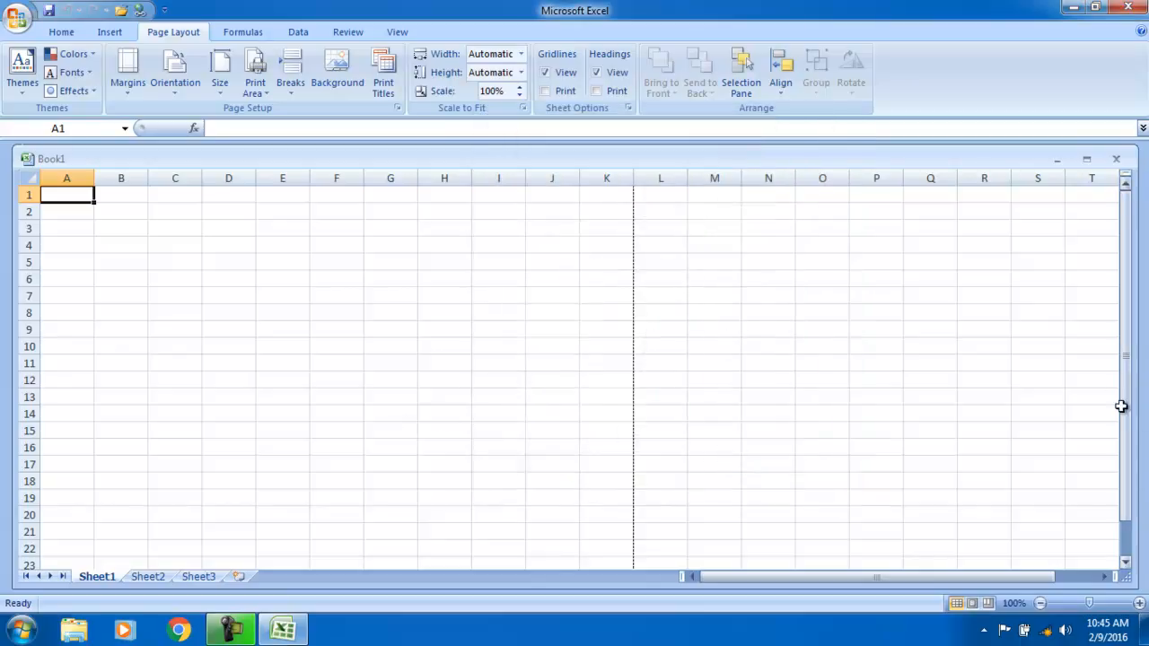
- Reapply the Normal margin preset so the page break falls after column J
left_click_drag(1122, 372, 1121, 386)
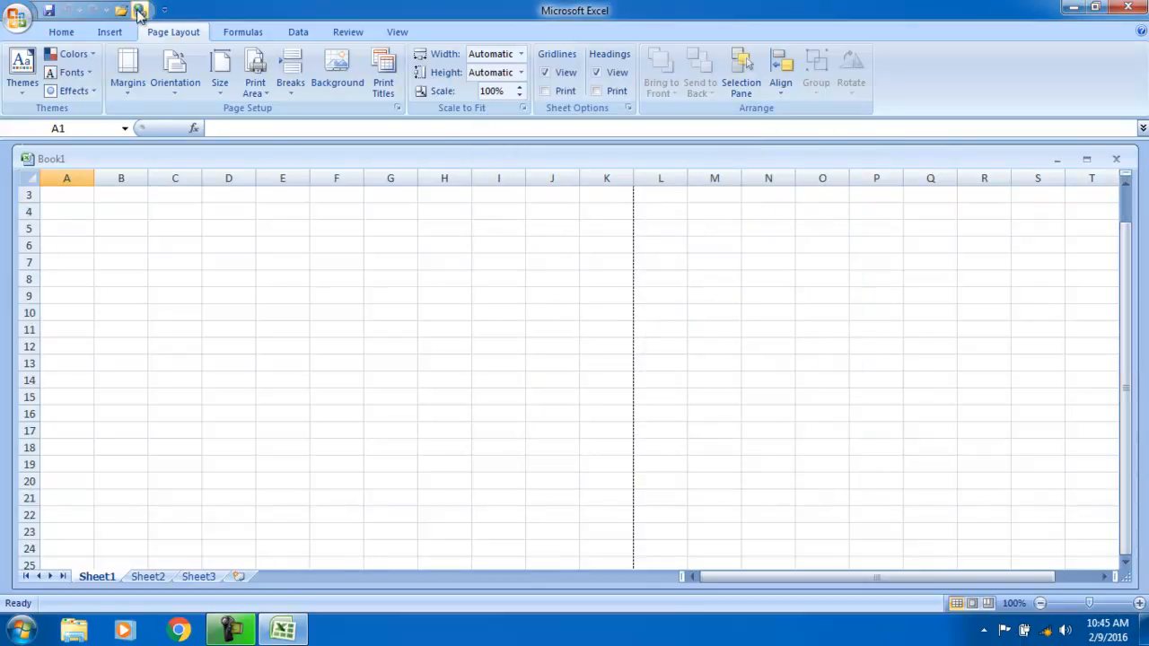
left_click(123, 93)
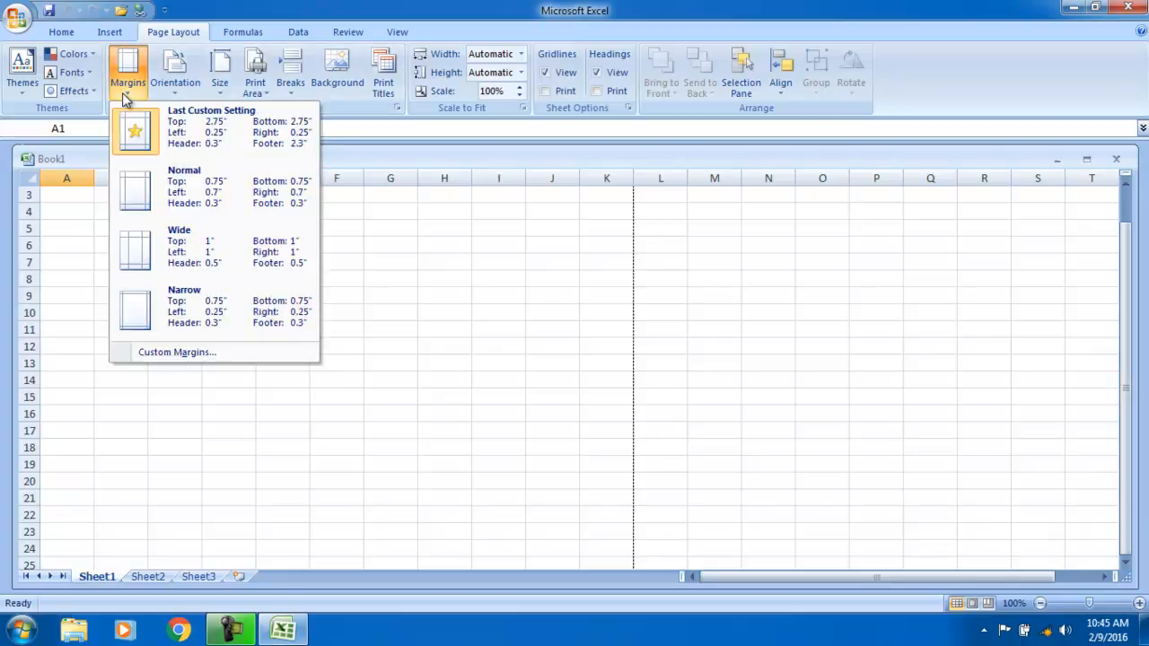
left_click(149, 192)
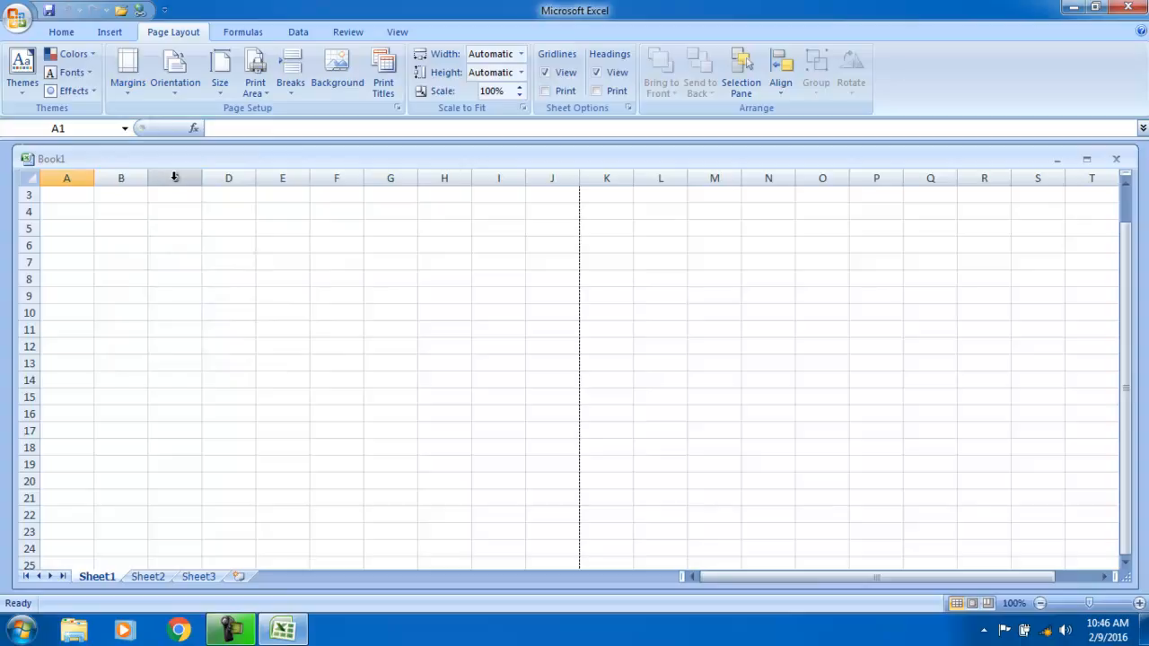
left_click(176, 77)
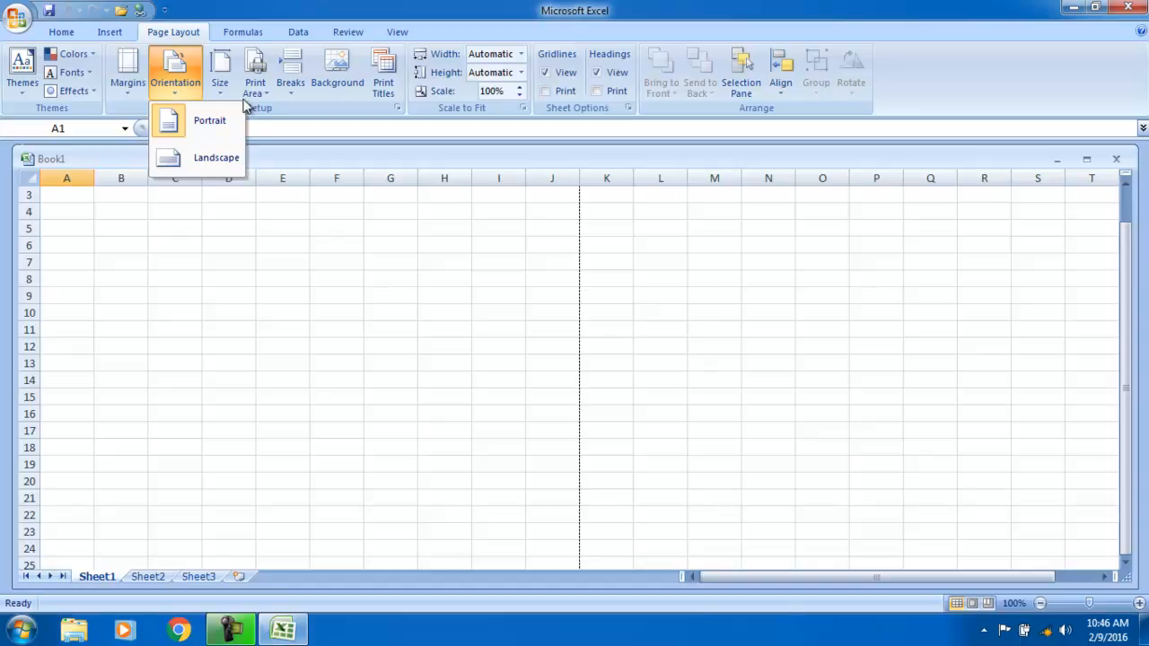
- Turn the page to Landscape orientation, then back to Portrait
left_click(208, 157)
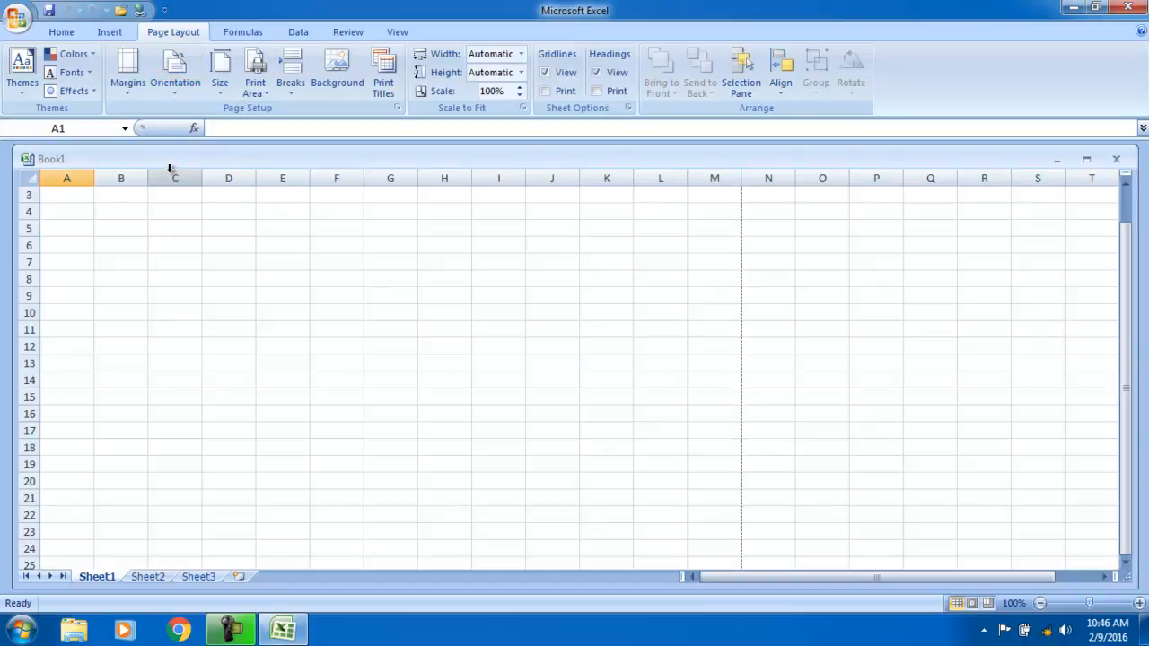
left_click(189, 83)
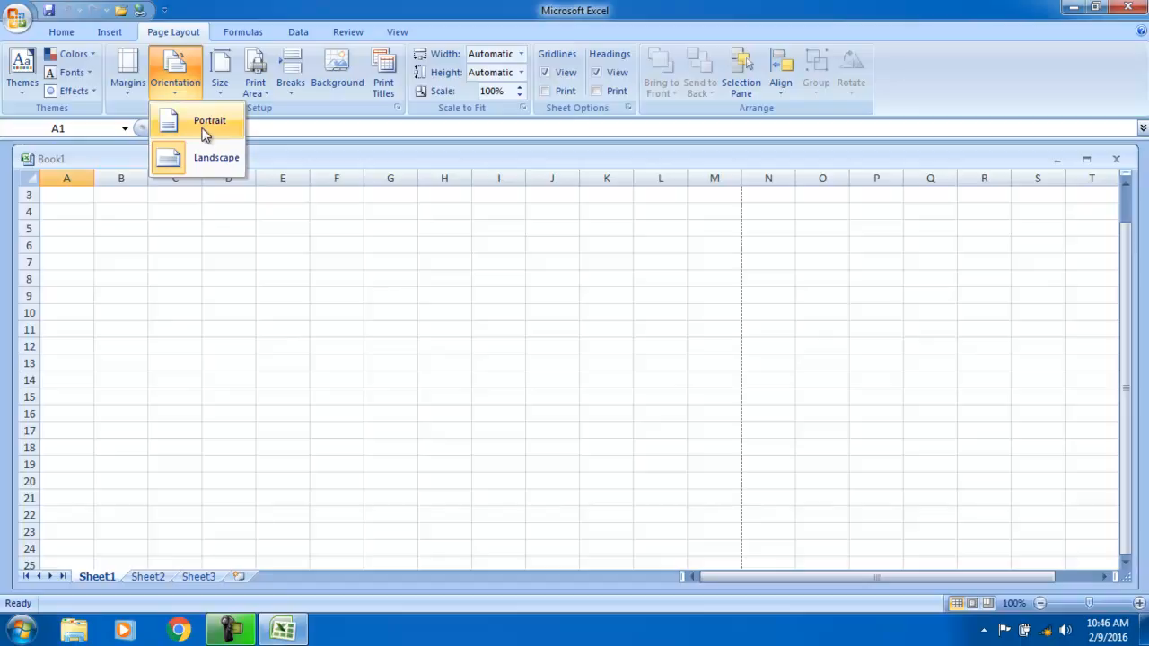
left_click(201, 121)
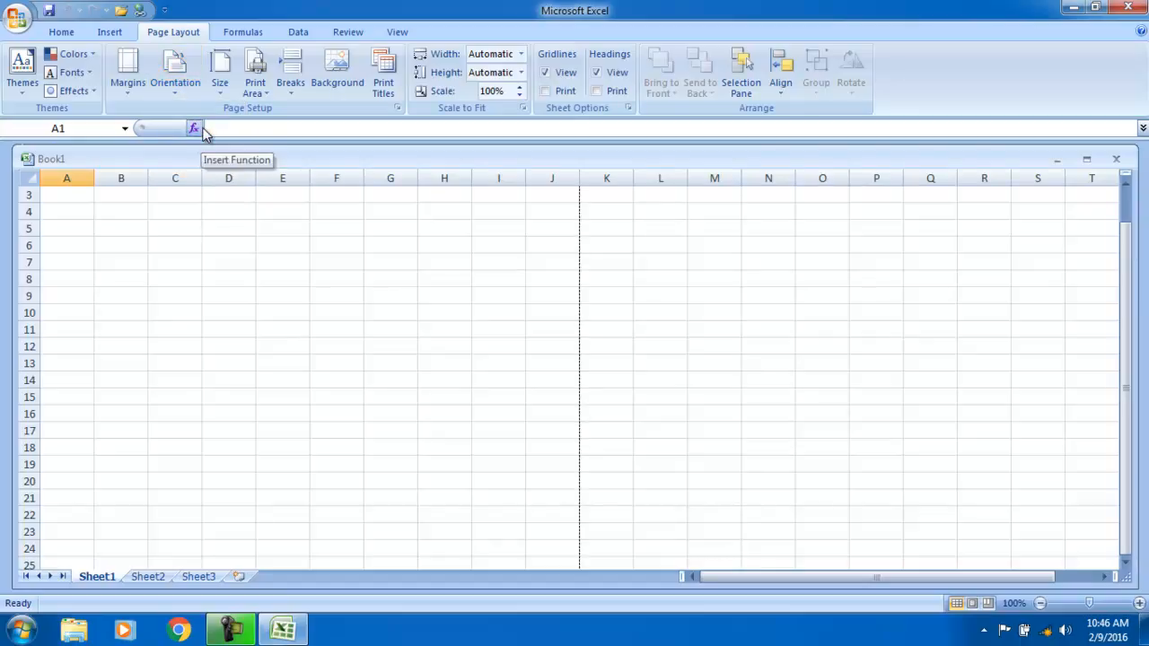
left_click(221, 74)
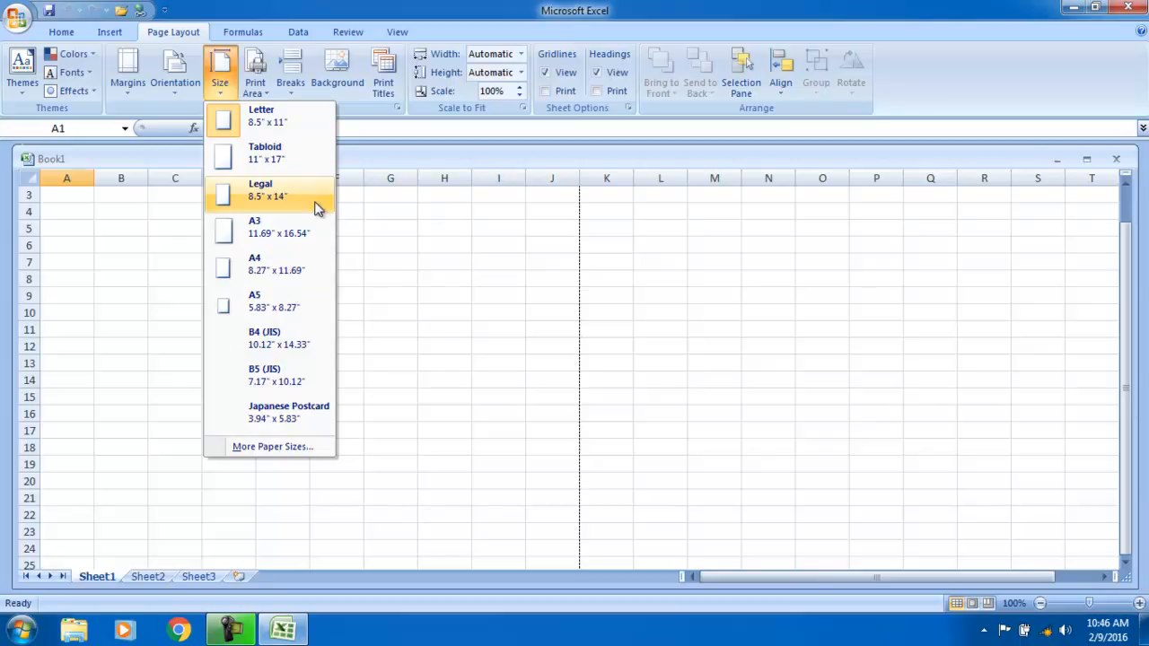
- Choose A4 paper size, select C5:H13, and browse the Size and Print Area menus
left_click(274, 281)
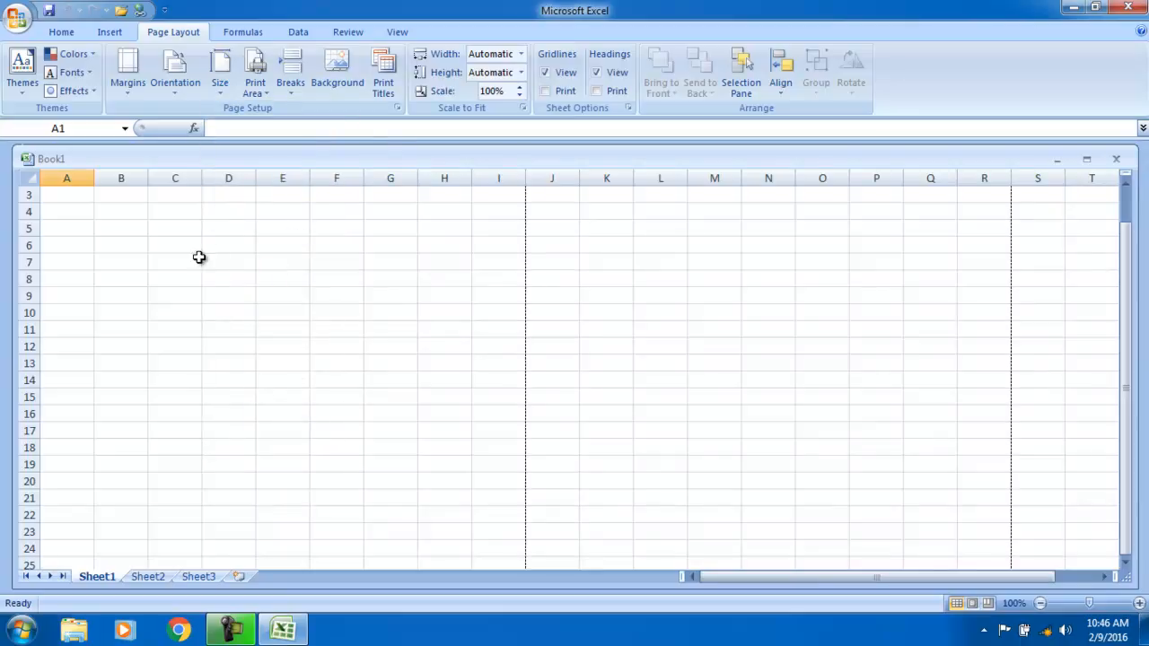
left_click_drag(171, 233, 459, 366)
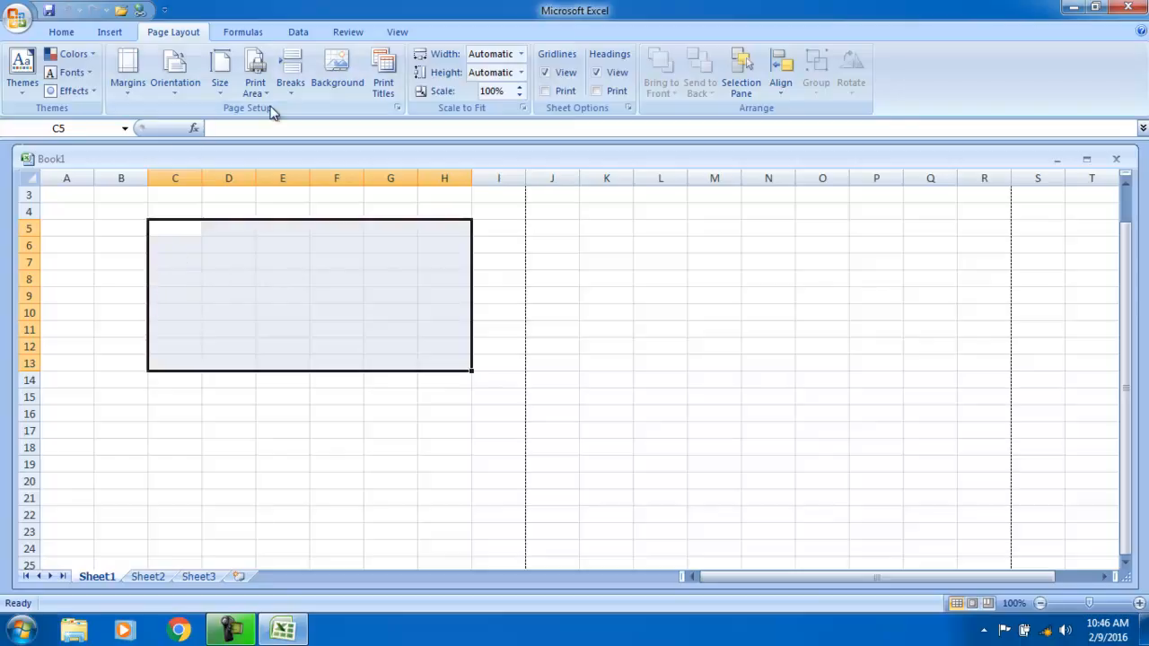
left_click(220, 72)
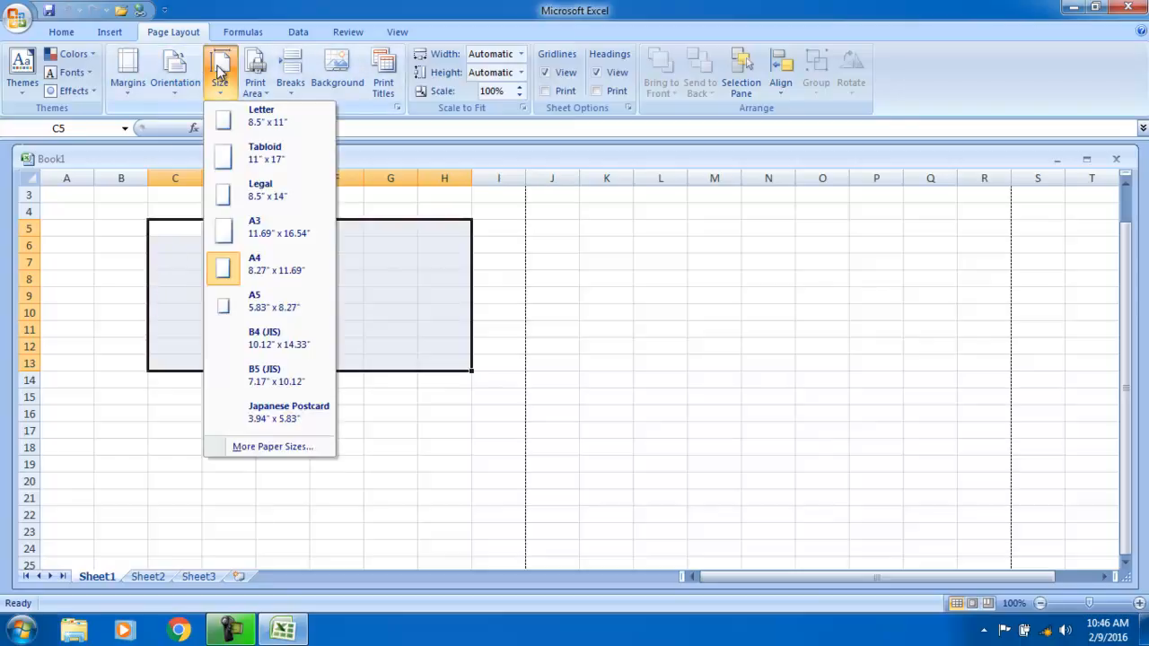
left_click(263, 80)
left_click(303, 272)
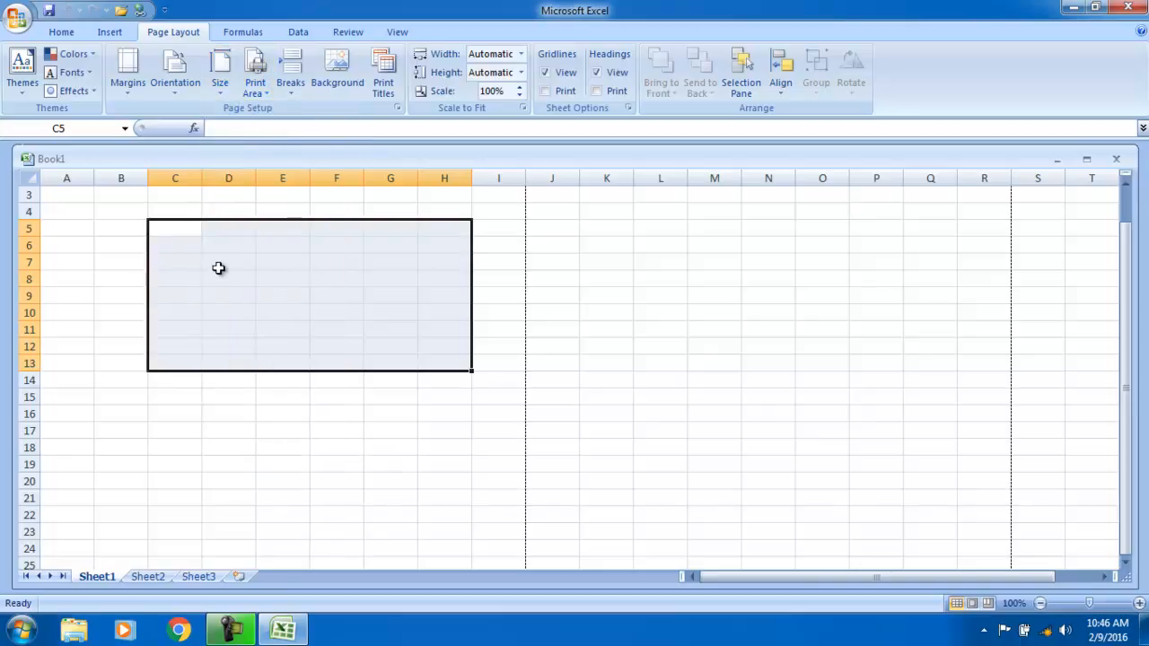
left_click(220, 269)
- Enter the headings Name, Email and Password across D7:F7
type("Nma")
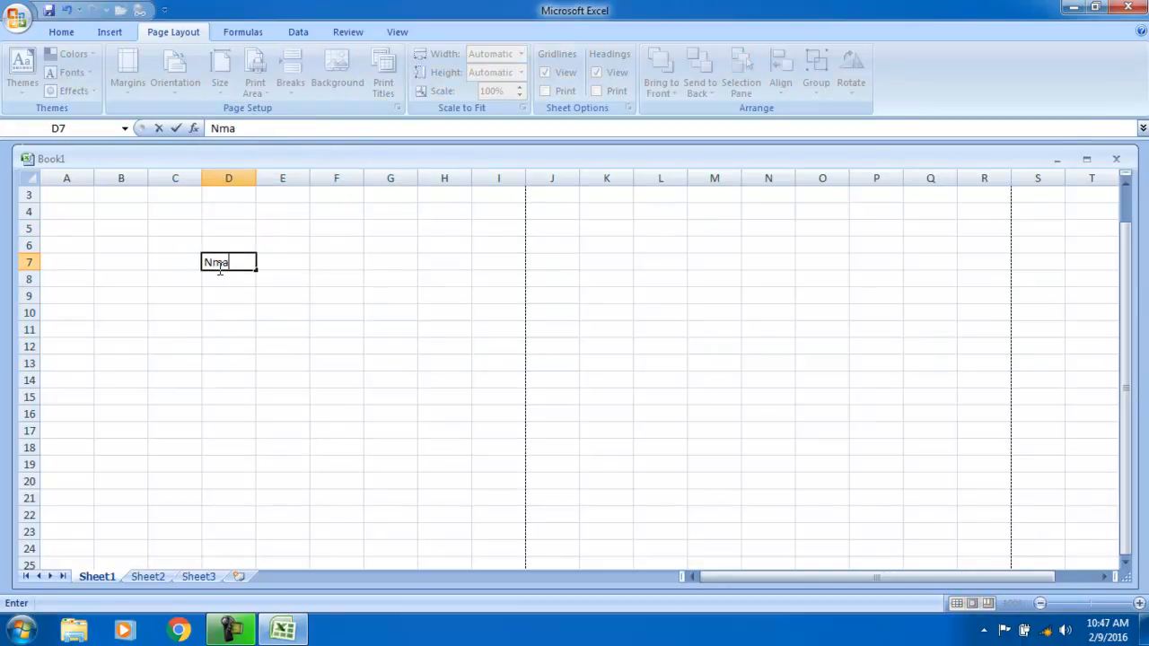
key("BackSpace")
key("BackSpace")
key("Tab")
type("E")
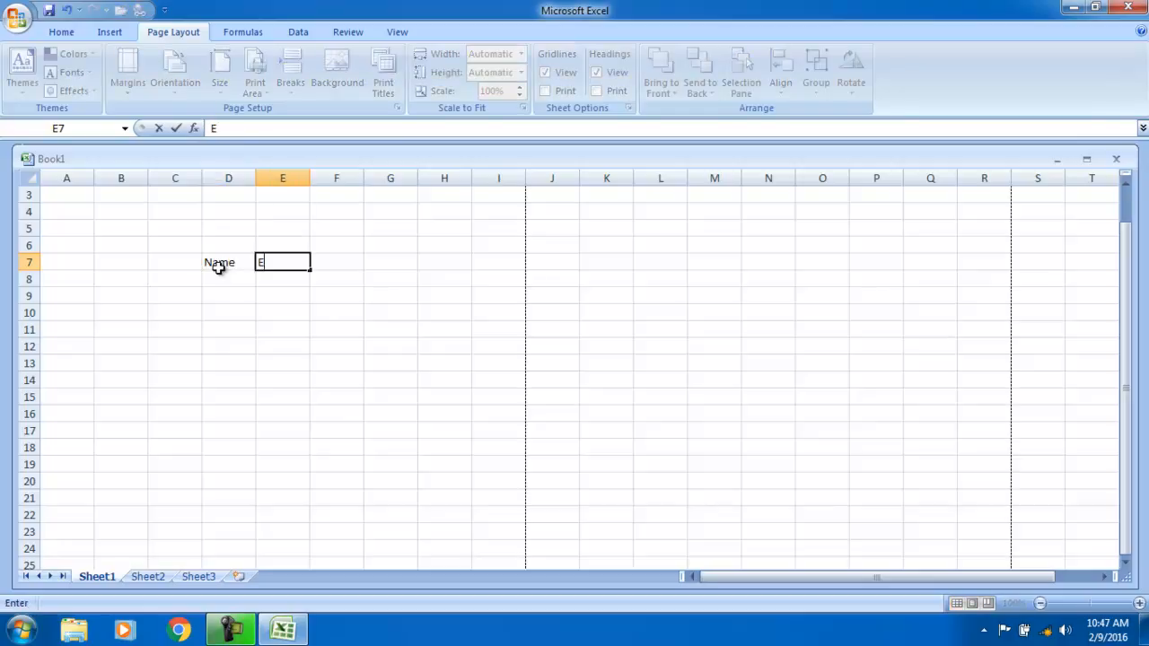
key("Tab")
type("P")
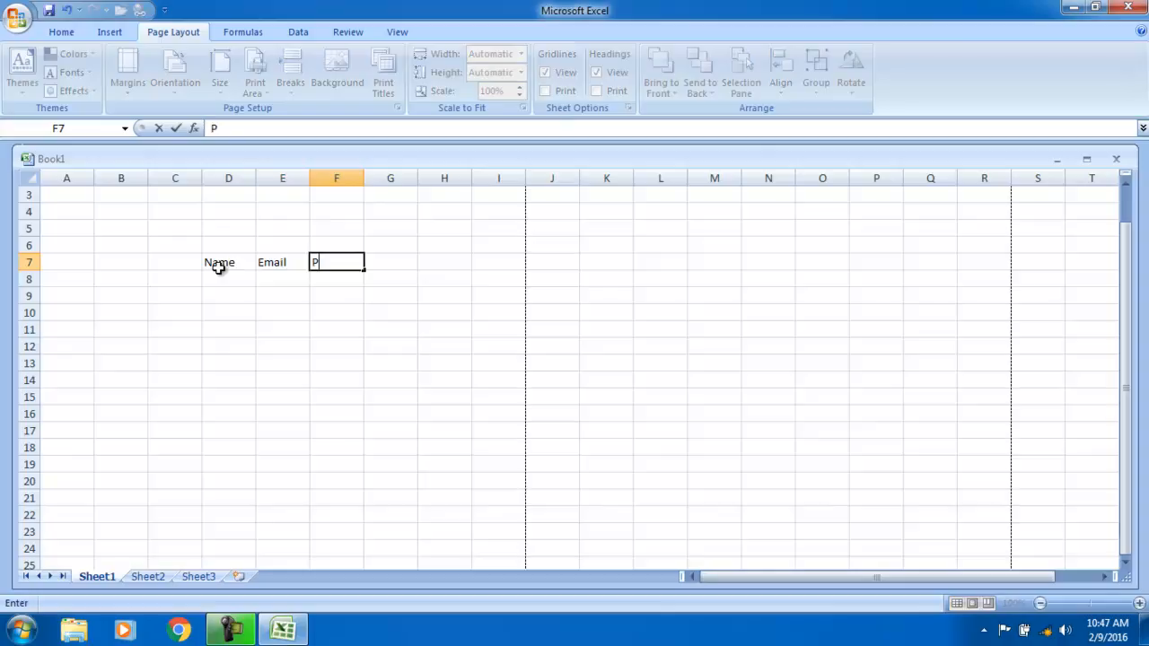
type("assword")
key("Return")
key("Left")
key("Left")
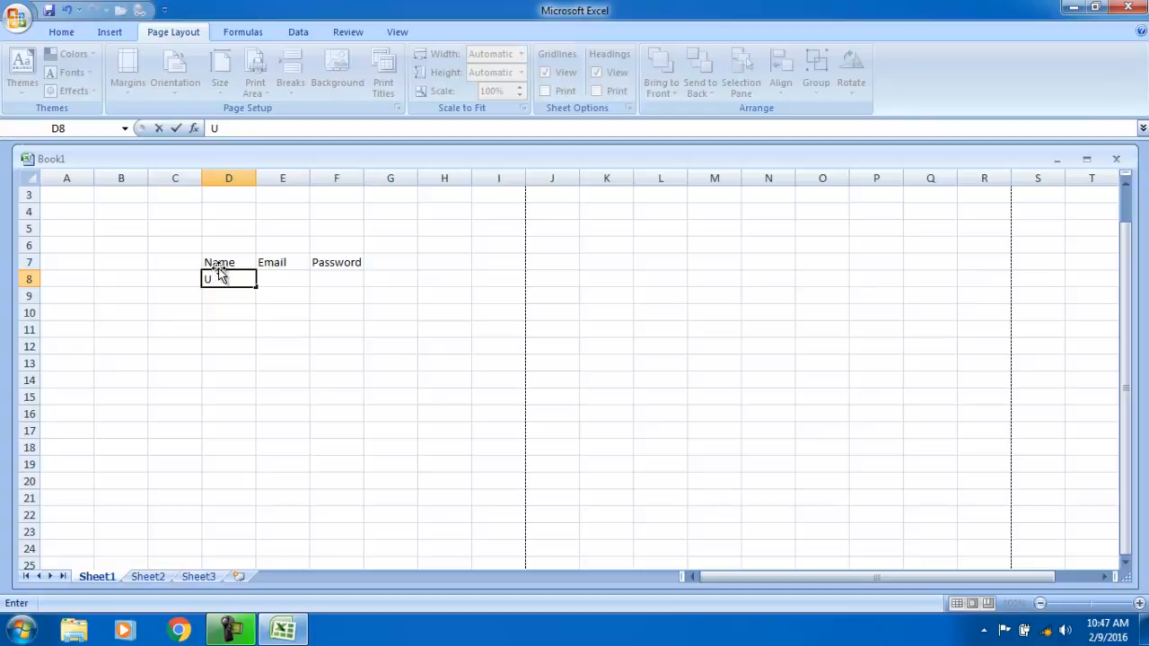
- Enter the person's full name in D8 and their Gmail address in E8
key("Tab")
key("Up")
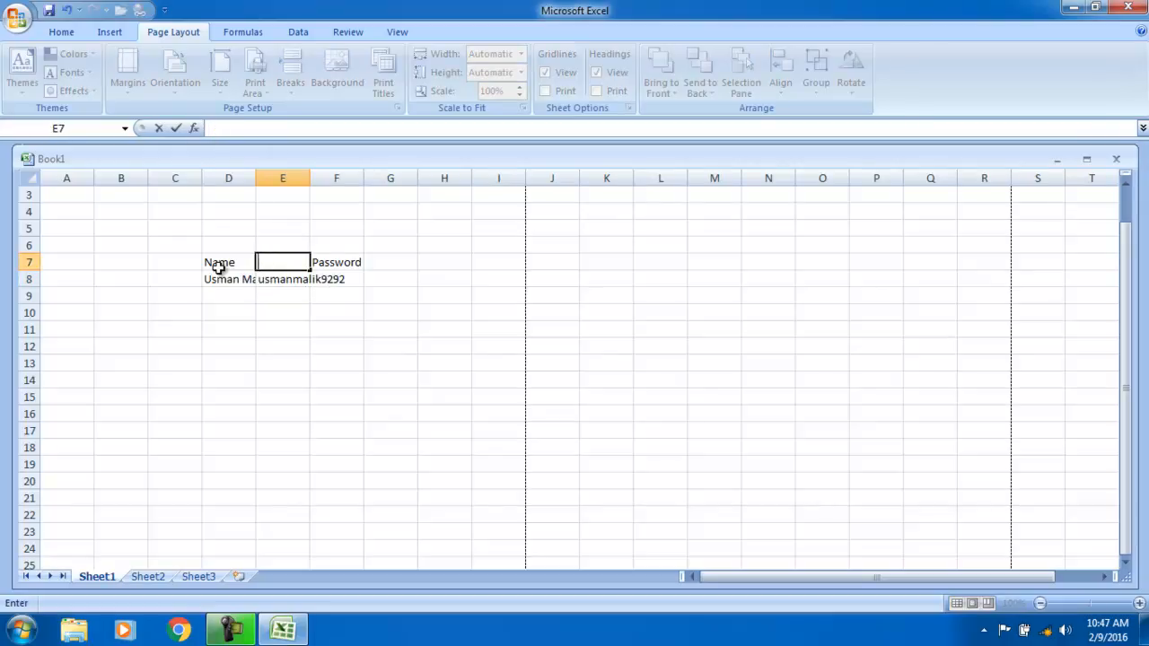
key("Down")
key("F2")
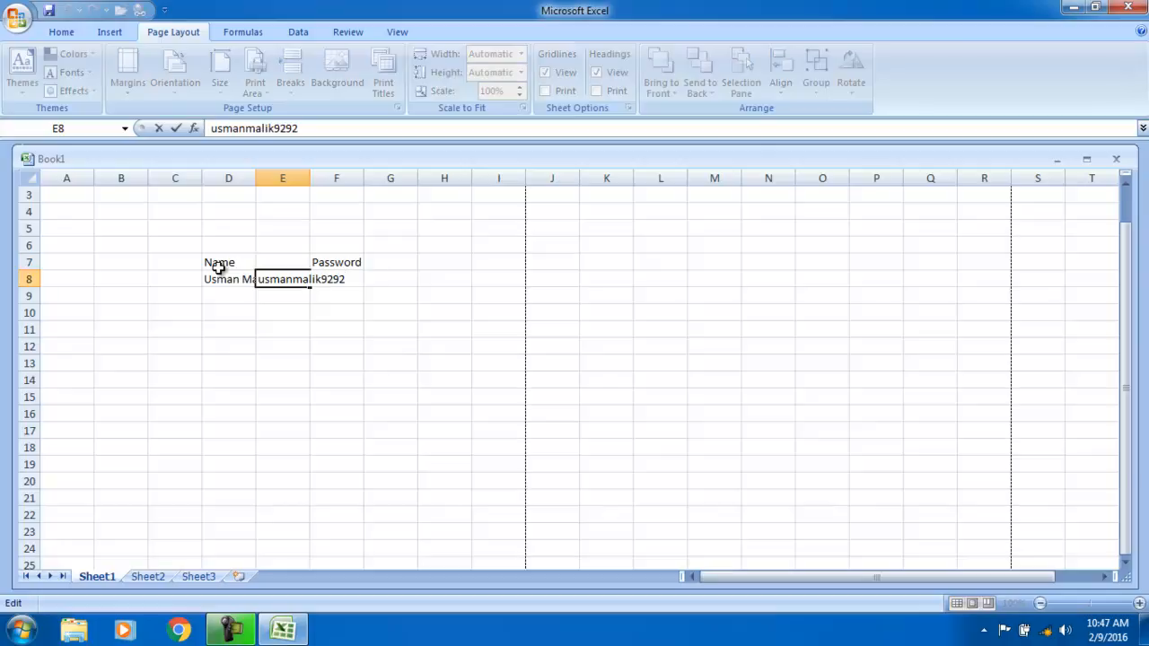
left_click(343, 261)
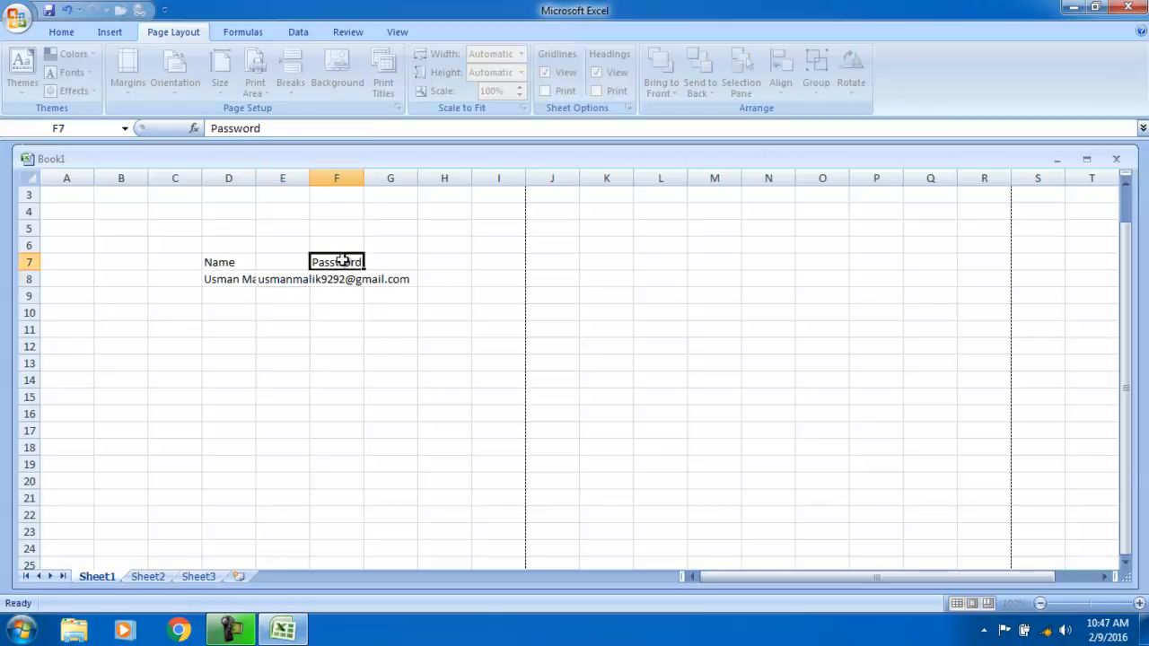
- Widen column E, enter a numeric password in F8, and select D7:F8
left_click_drag(309, 178, 416, 178)
left_click(442, 283)
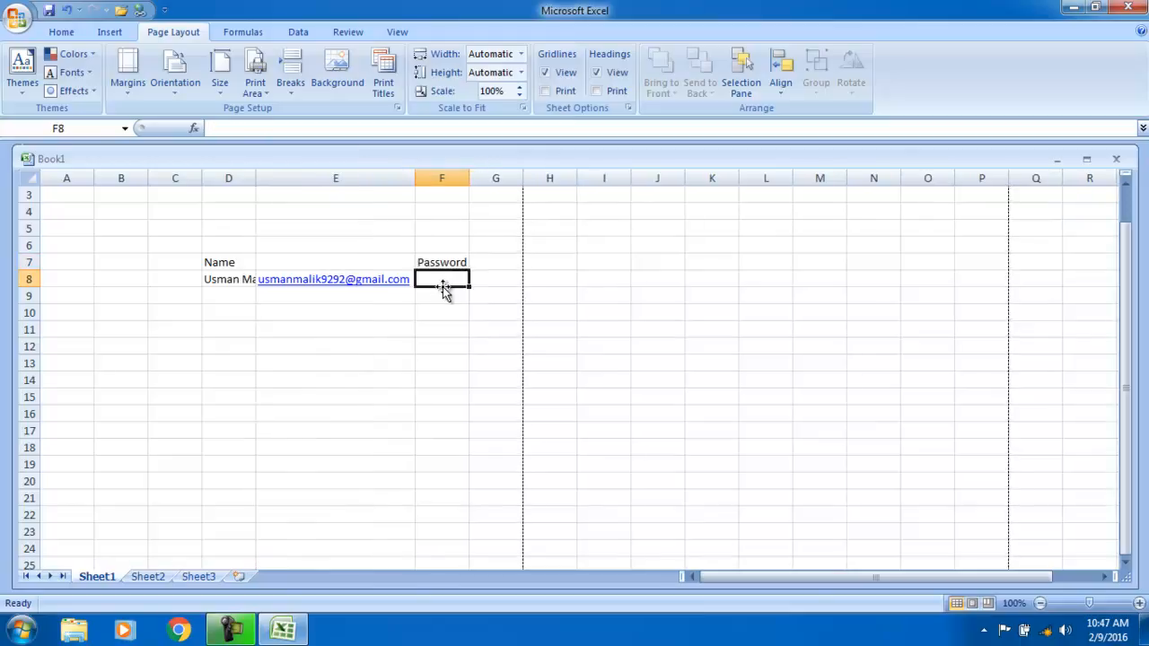
left_click_drag(475, 313, 473, 329)
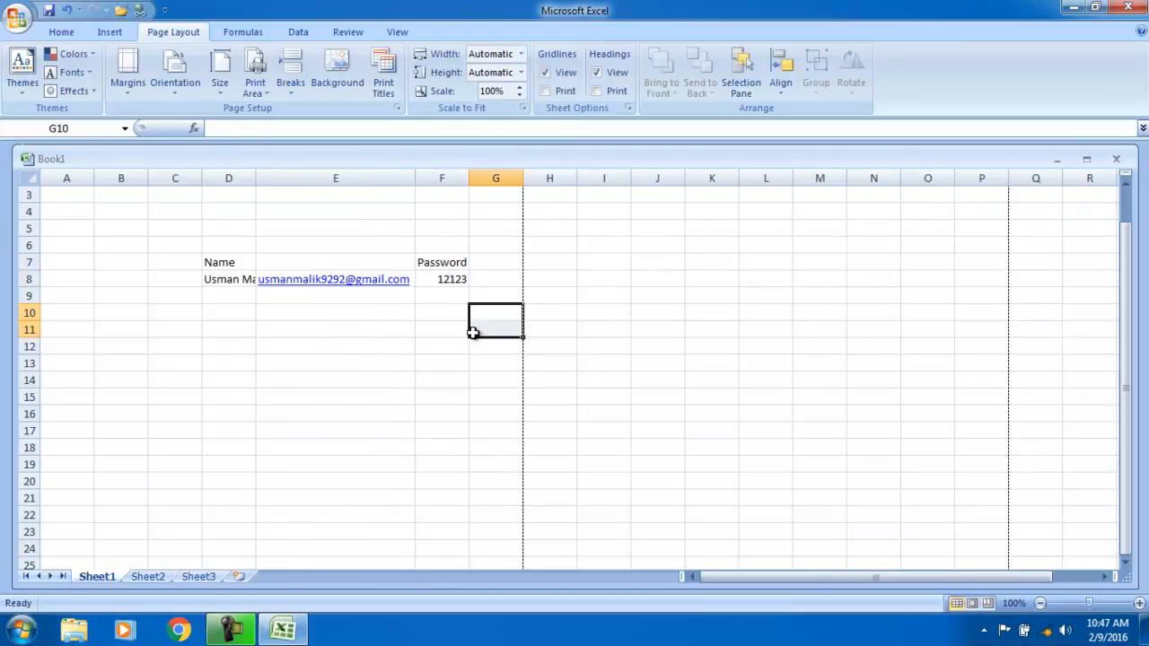
left_click_drag(206, 261, 448, 280)
- Copy D7:F8 and paste it into D9:F14, then select the whole data block
key("ctrl+c")
left_click(442, 294)
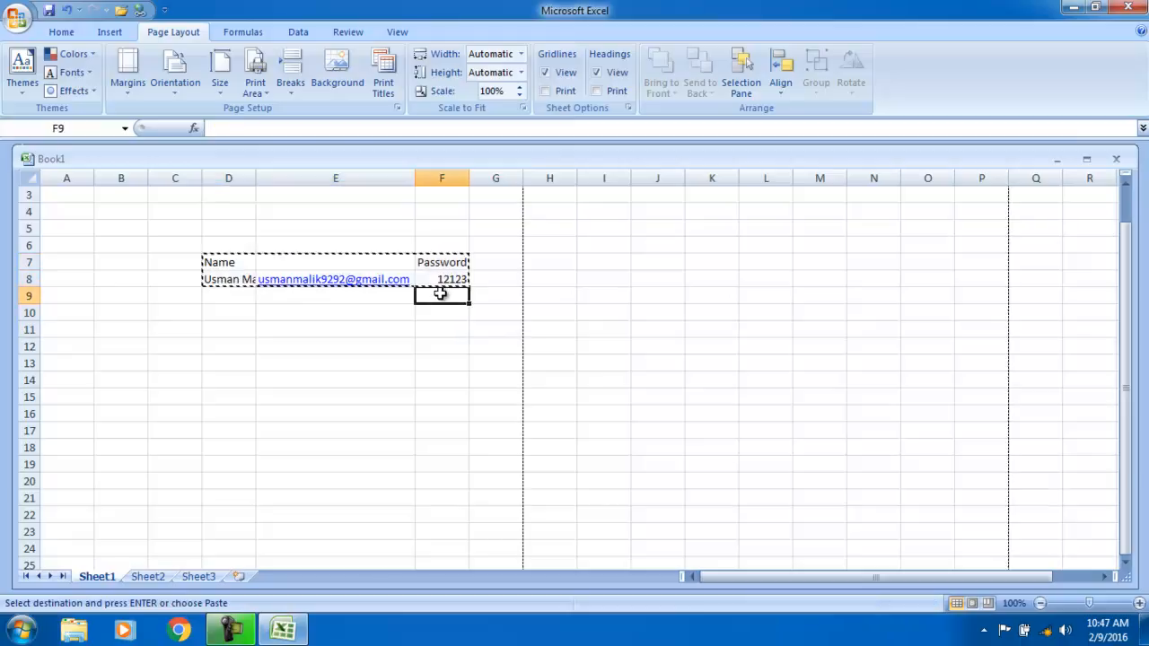
left_click_drag(238, 298, 449, 377)
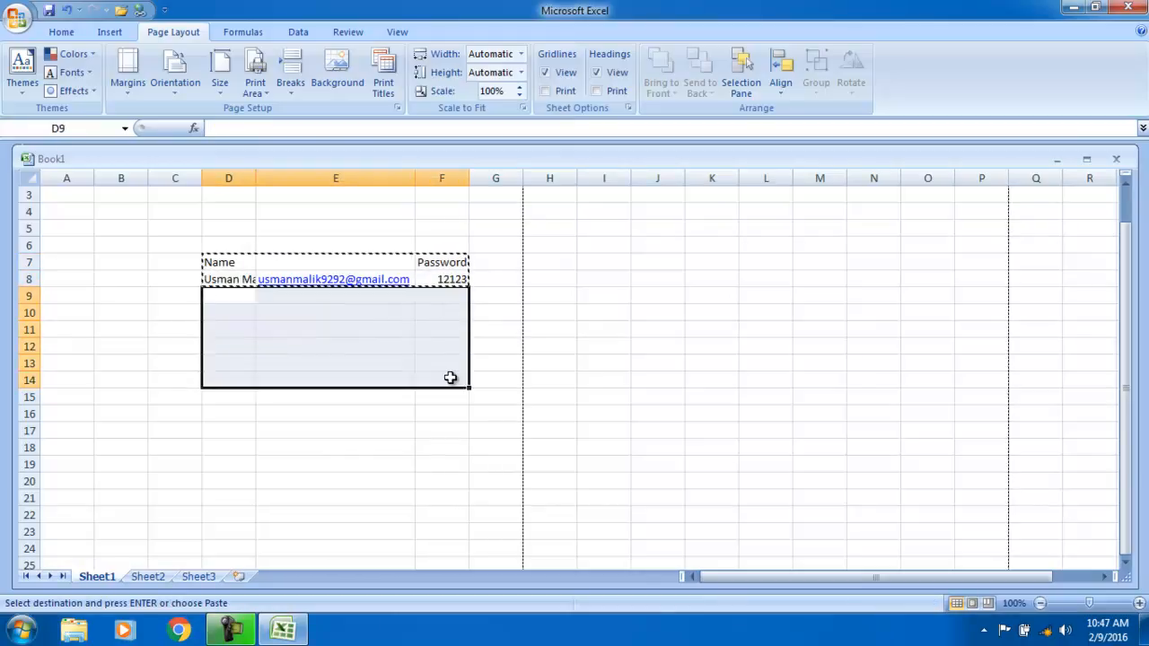
key("ctrl+v")
left_click(418, 413)
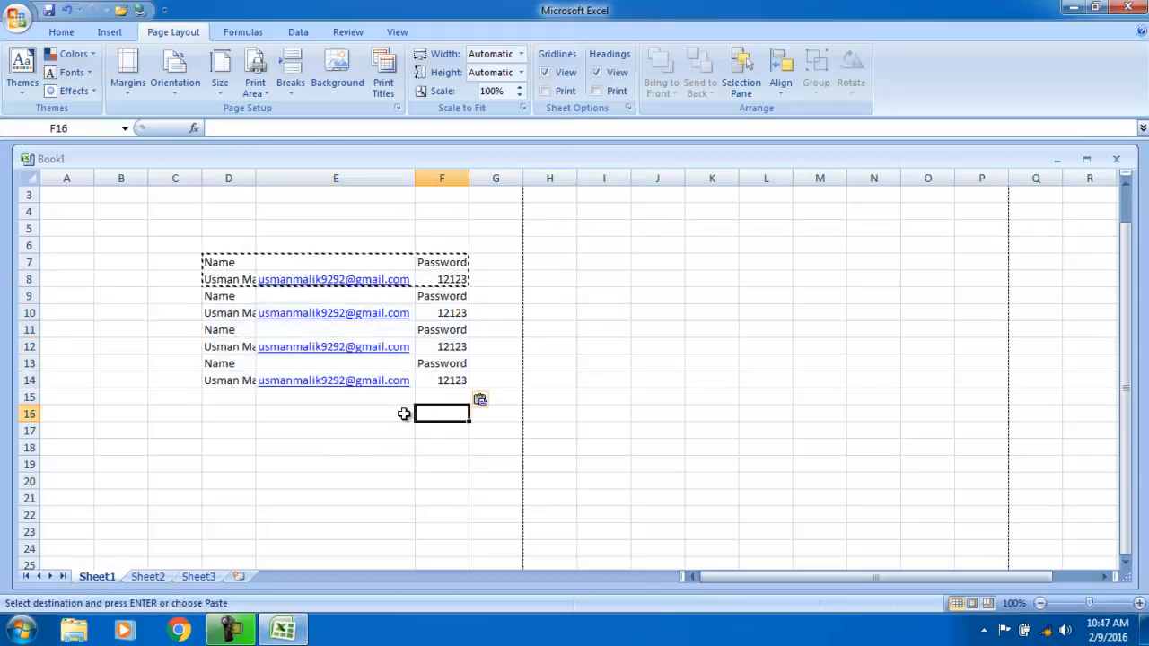
left_click(223, 291)
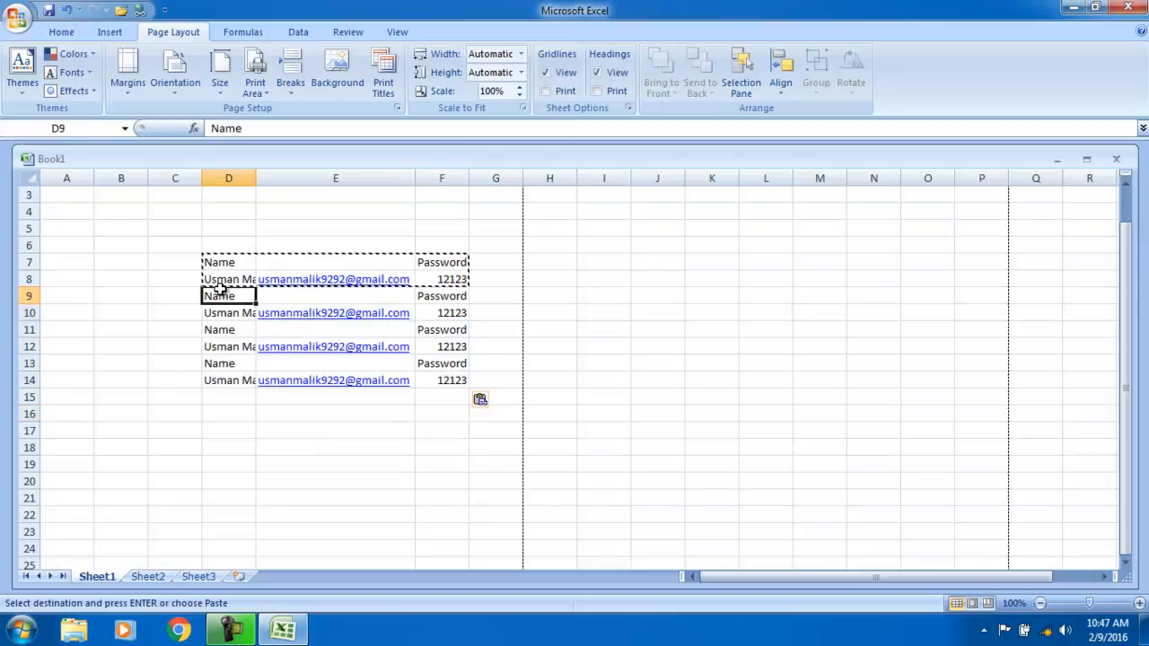
left_click(79, 291)
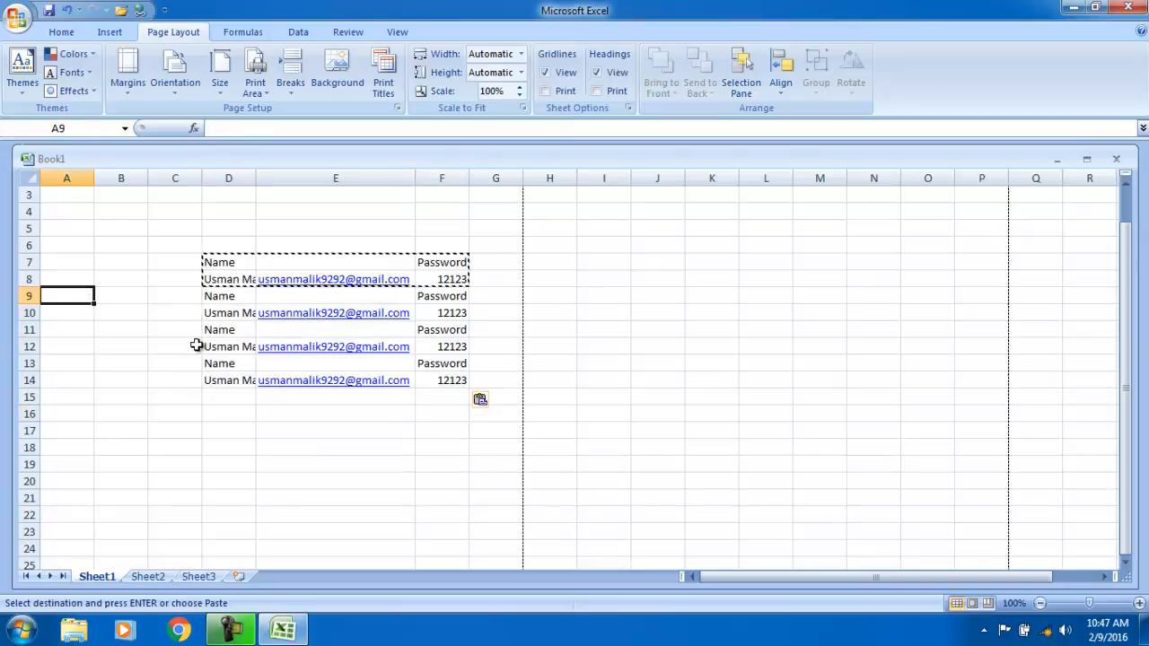
left_click_drag(212, 250, 457, 388)
left_click(256, 87)
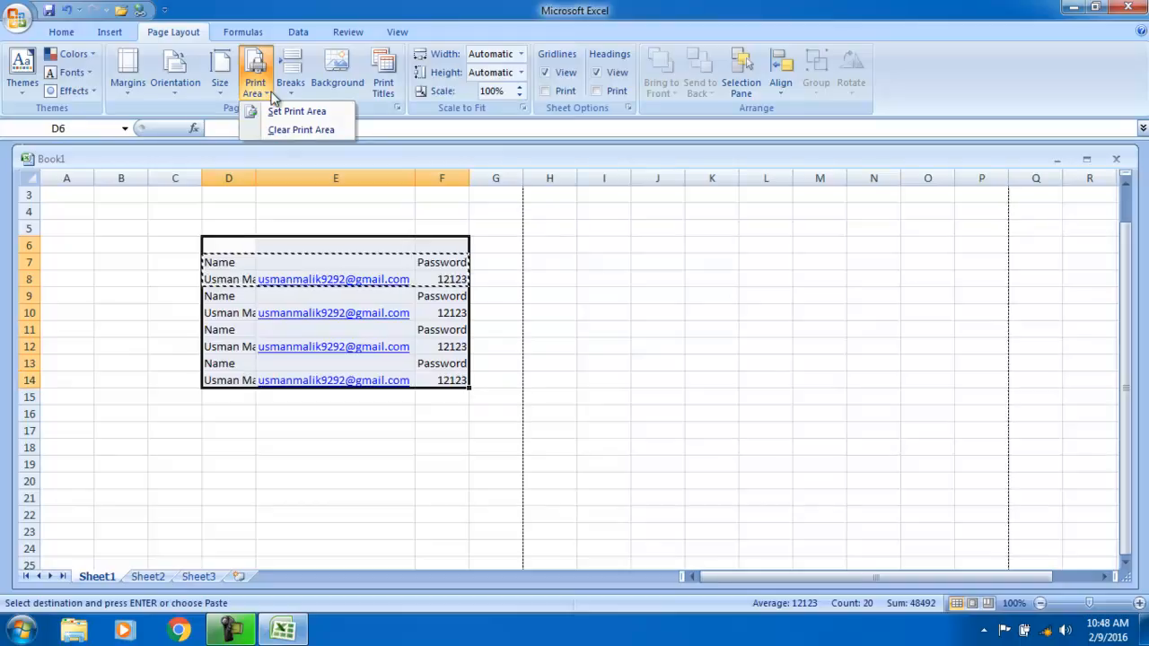
left_click(312, 112)
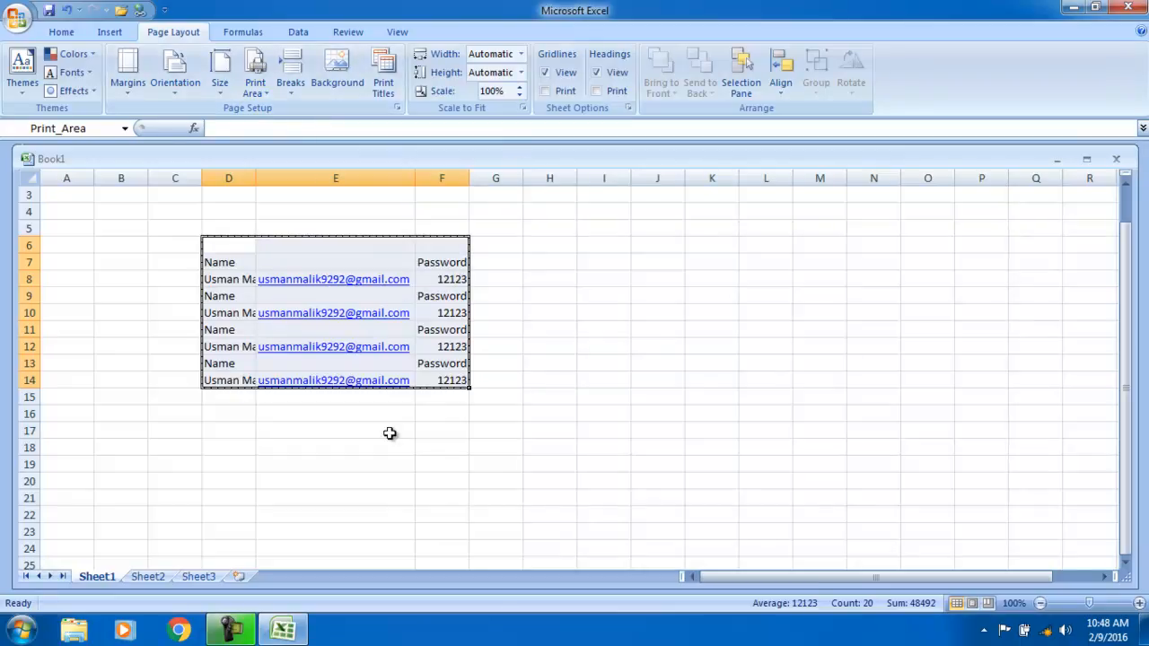
left_click(442, 444)
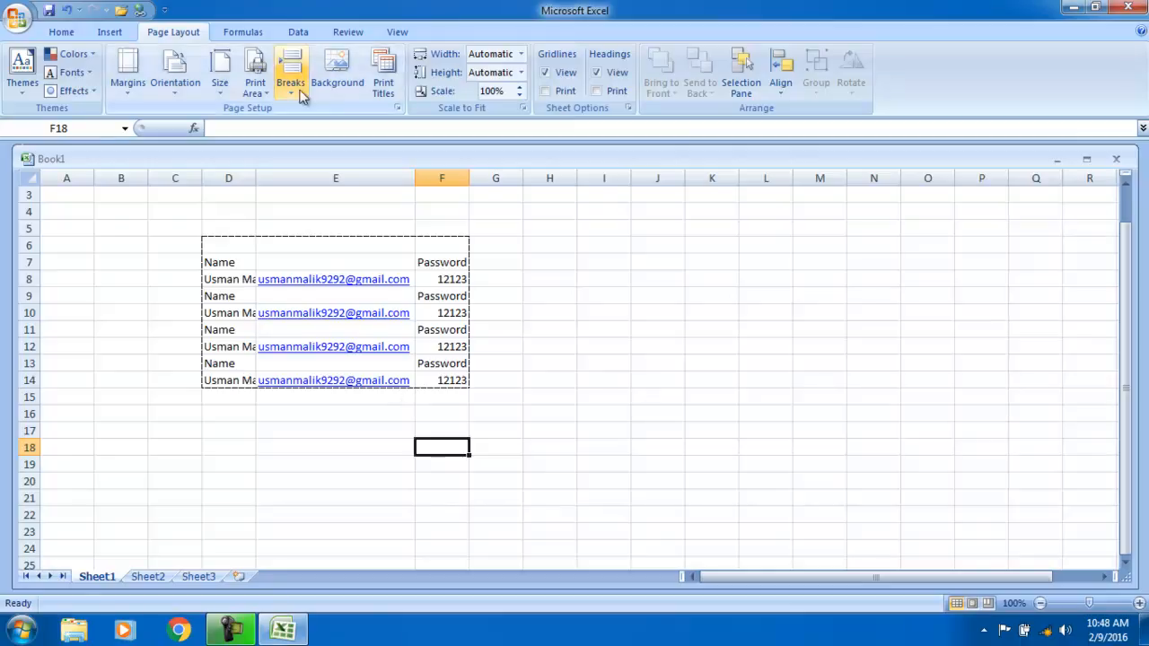
left_click(268, 90)
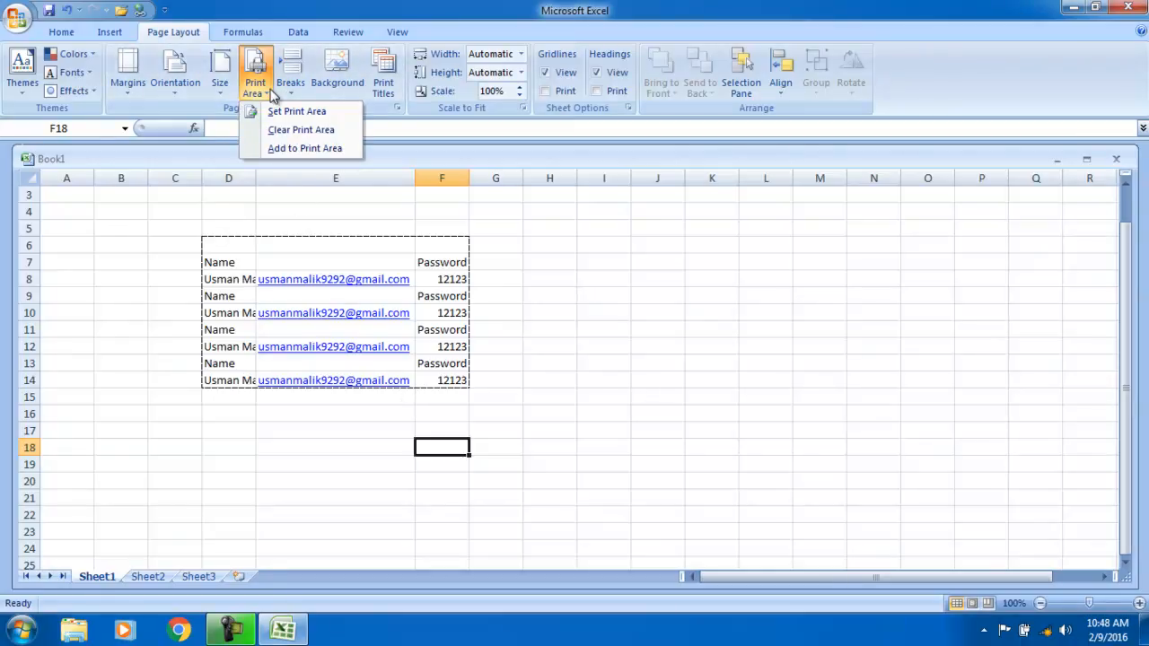
left_click(323, 131)
left_click_drag(210, 256, 458, 383)
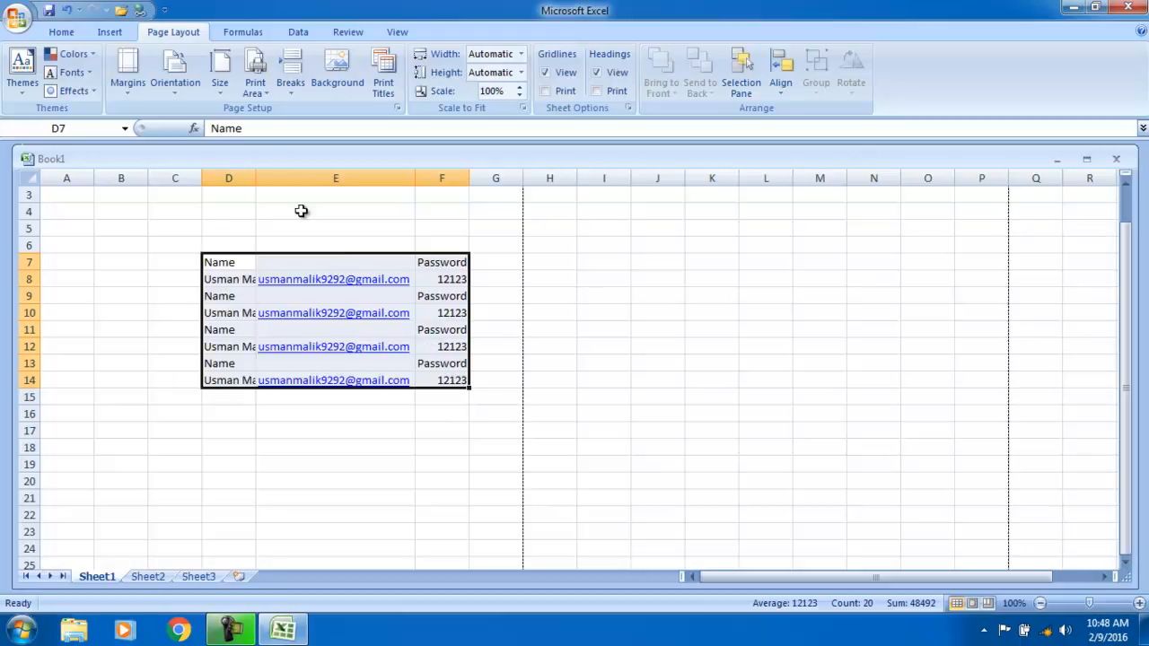
left_click(261, 89)
left_click(278, 112)
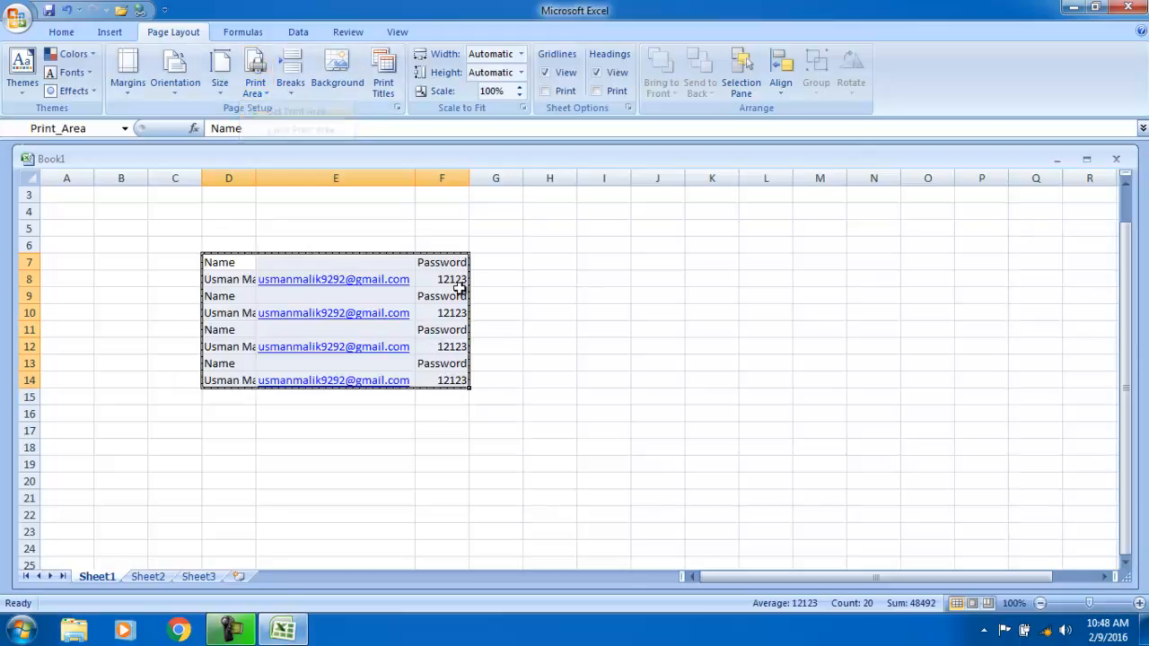
left_click(255, 90)
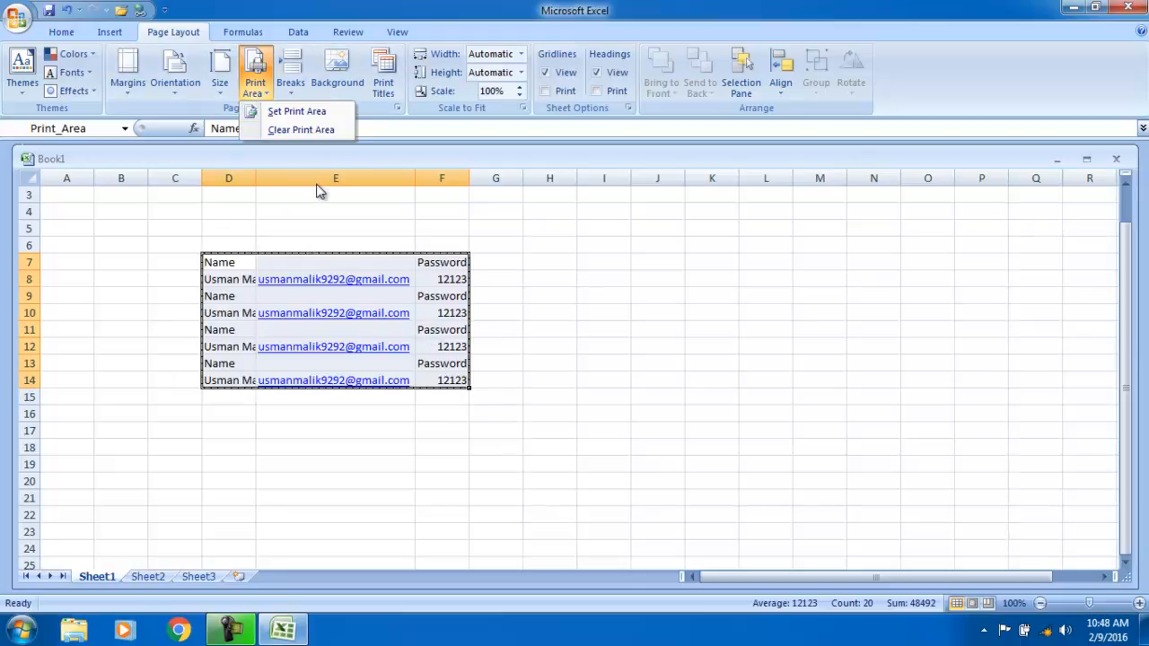
left_click(305, 130)
left_click(482, 460)
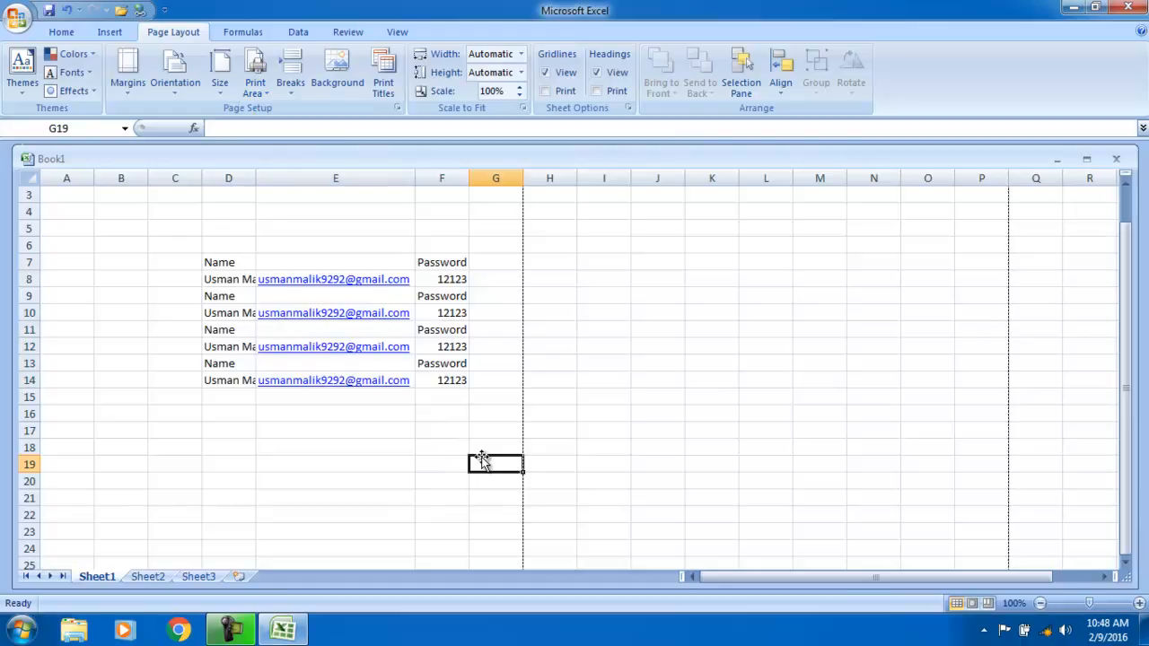
left_click(304, 78)
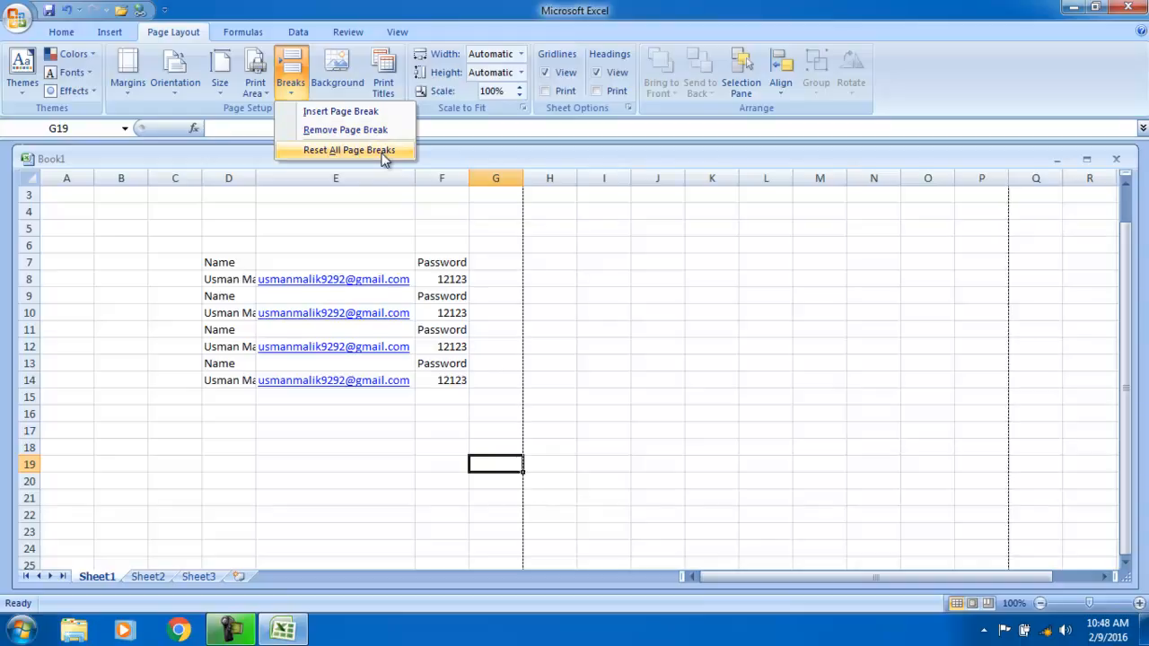
- Set the Chrysanthemum picture from Sample Pictures as the sheet background
left_click(338, 72)
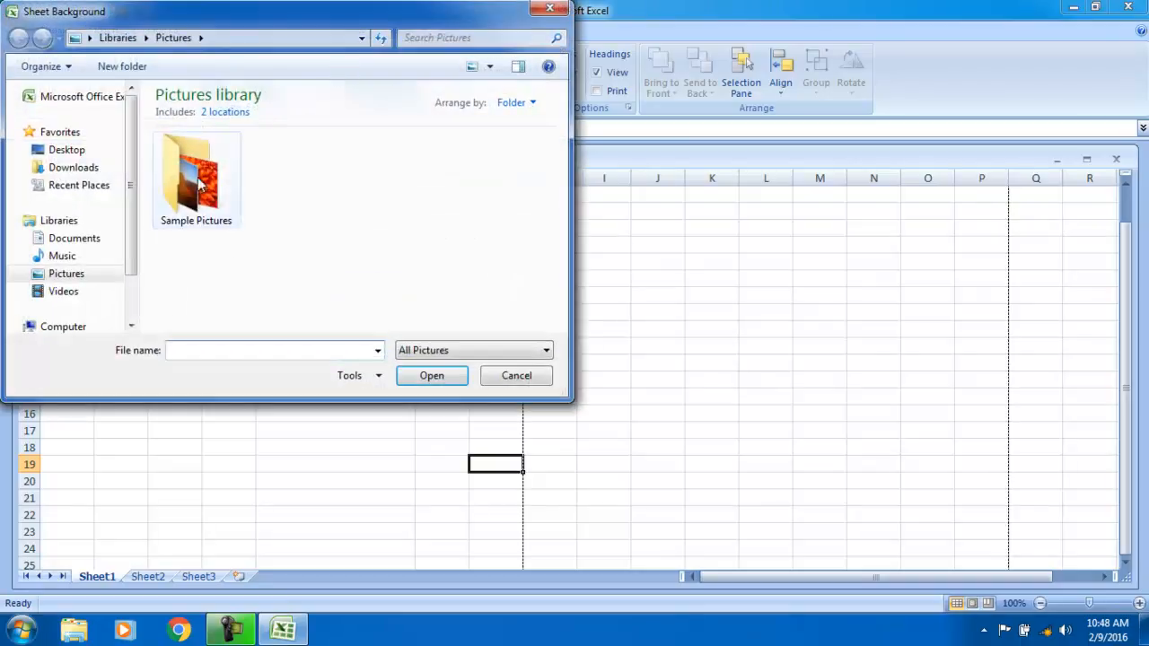
left_click(168, 183)
double_click(188, 186)
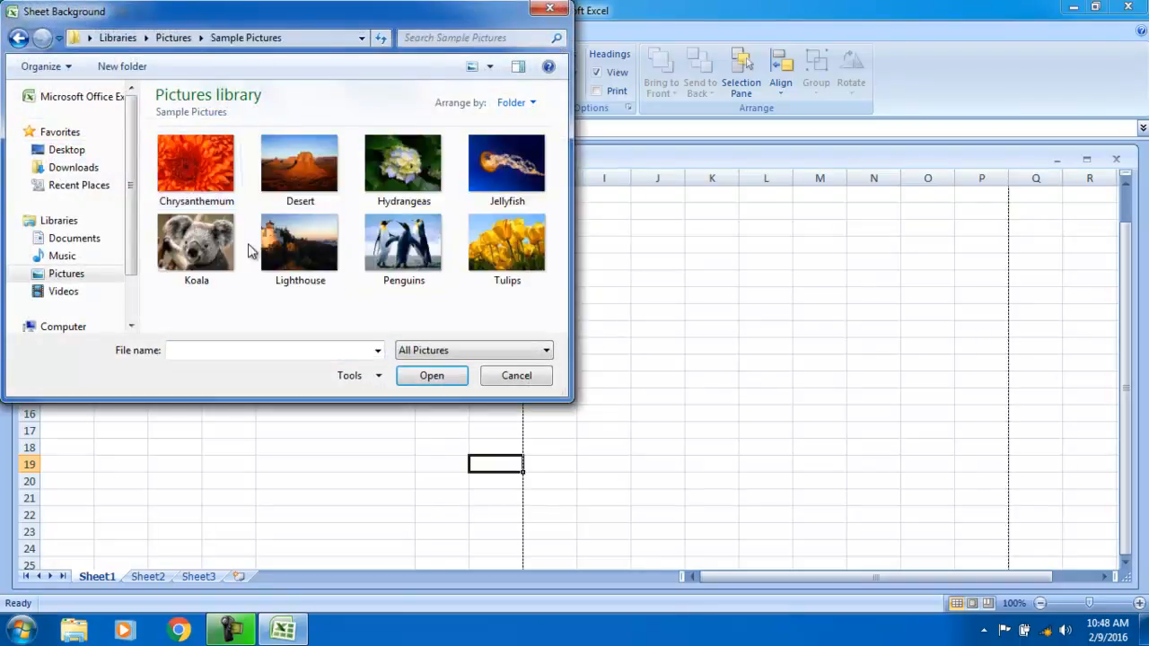
double_click(203, 162)
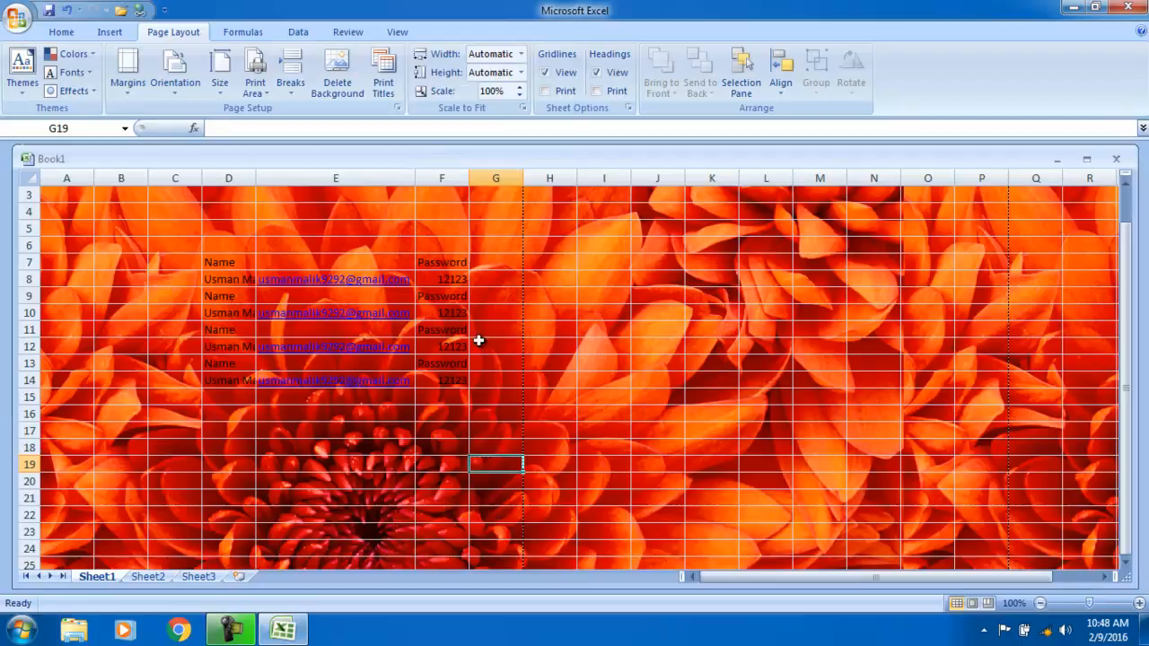
left_click_drag(1125, 277, 1123, 432)
- Delete the Chrysanthemum background and apply the Lighthouse picture from Sample Pictures instead
left_click(351, 87)
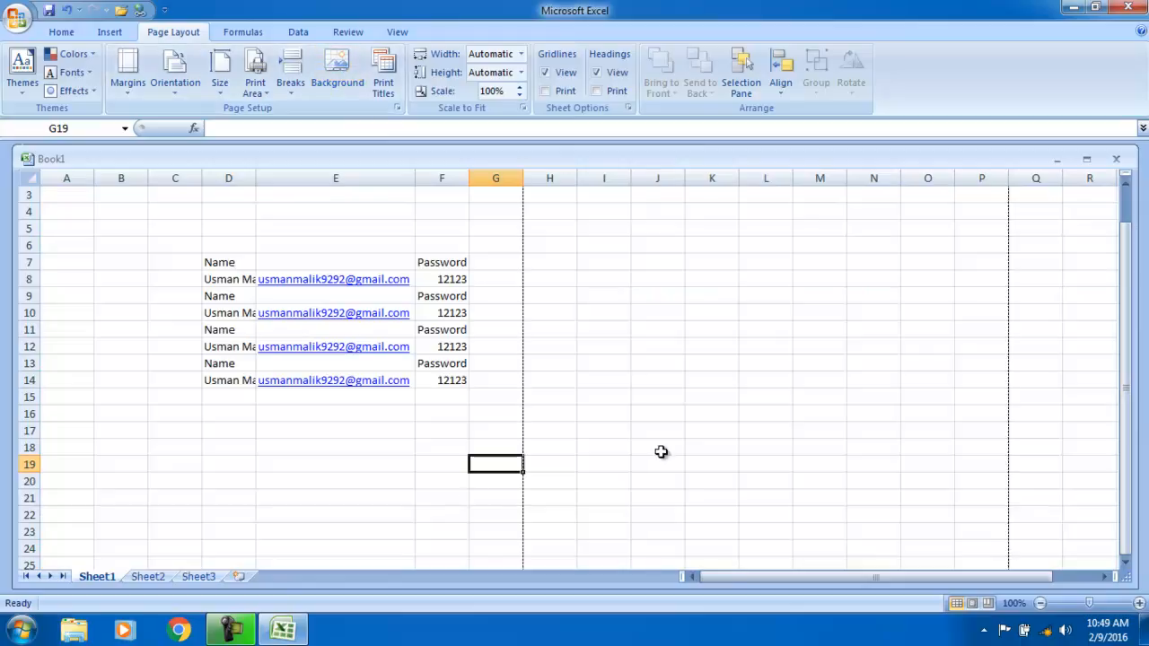
left_click(333, 87)
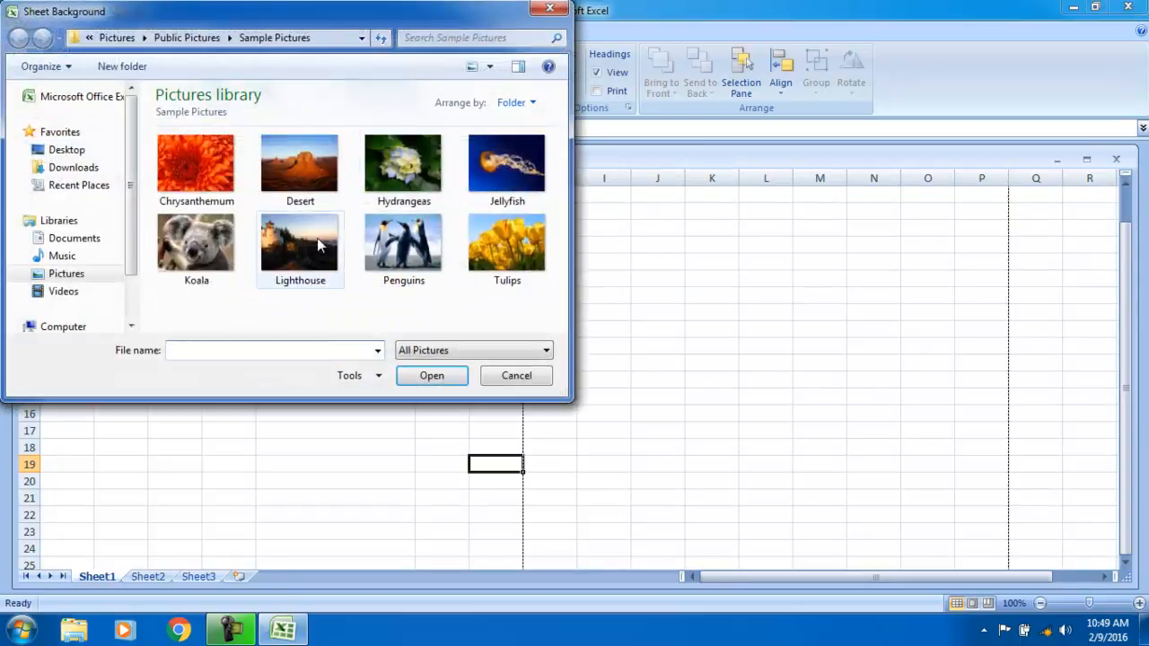
double_click(317, 238)
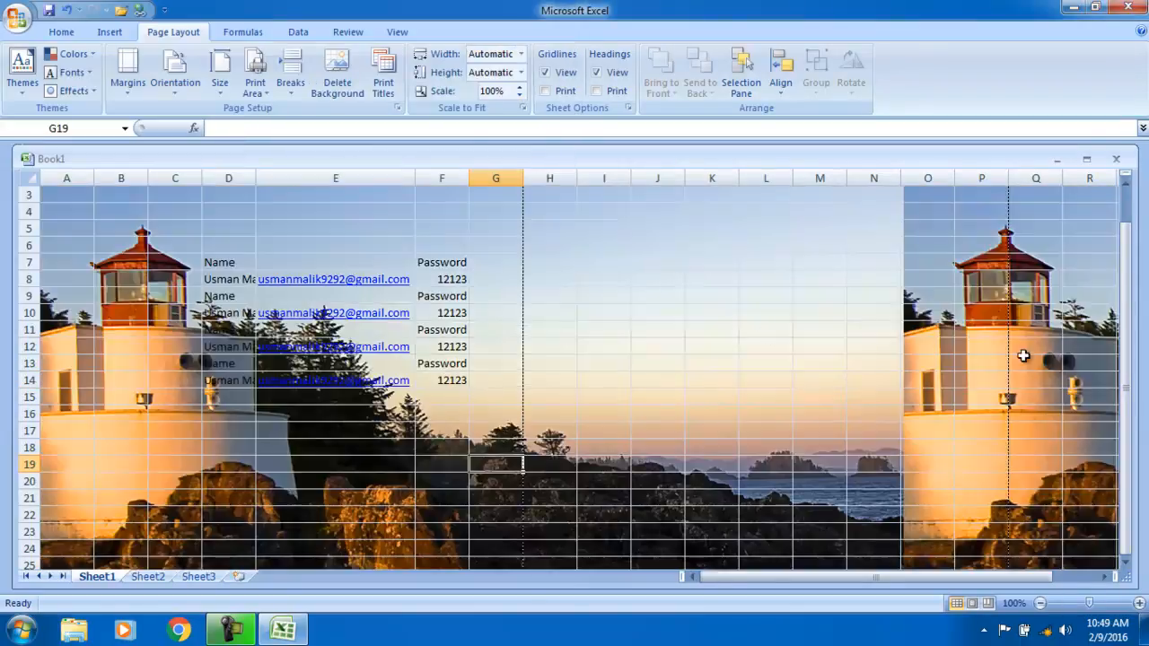
left_click_drag(1124, 312, 1124, 269)
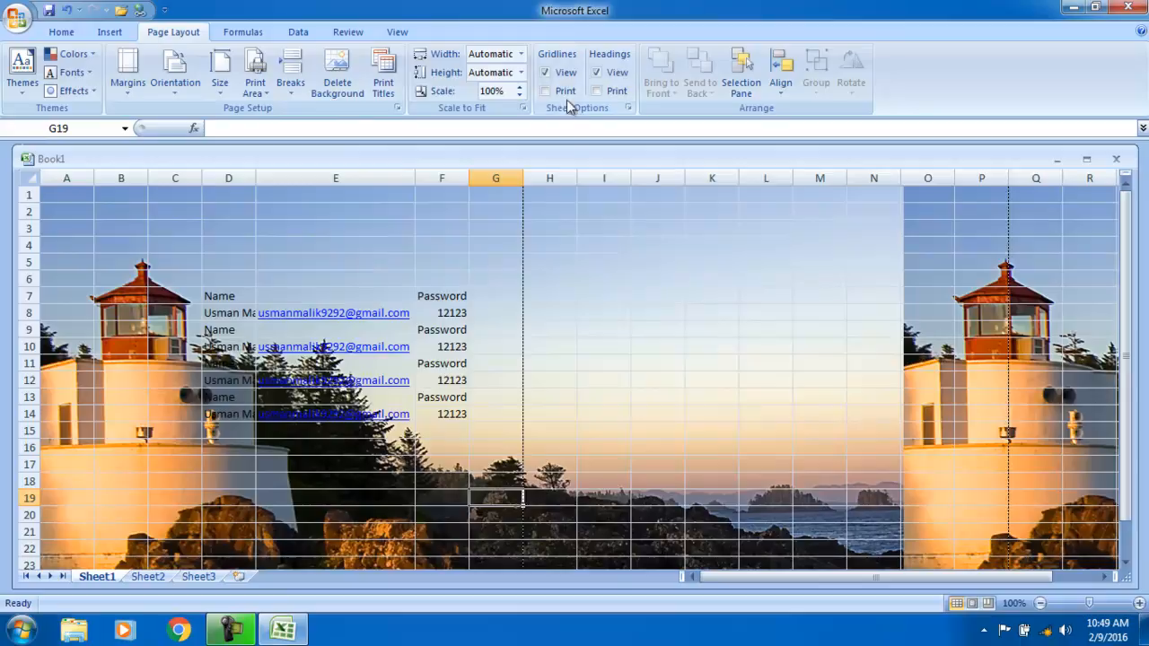
- Set Scale to Fit Width to 4 pages and Height to 4 pages
left_click(520, 54)
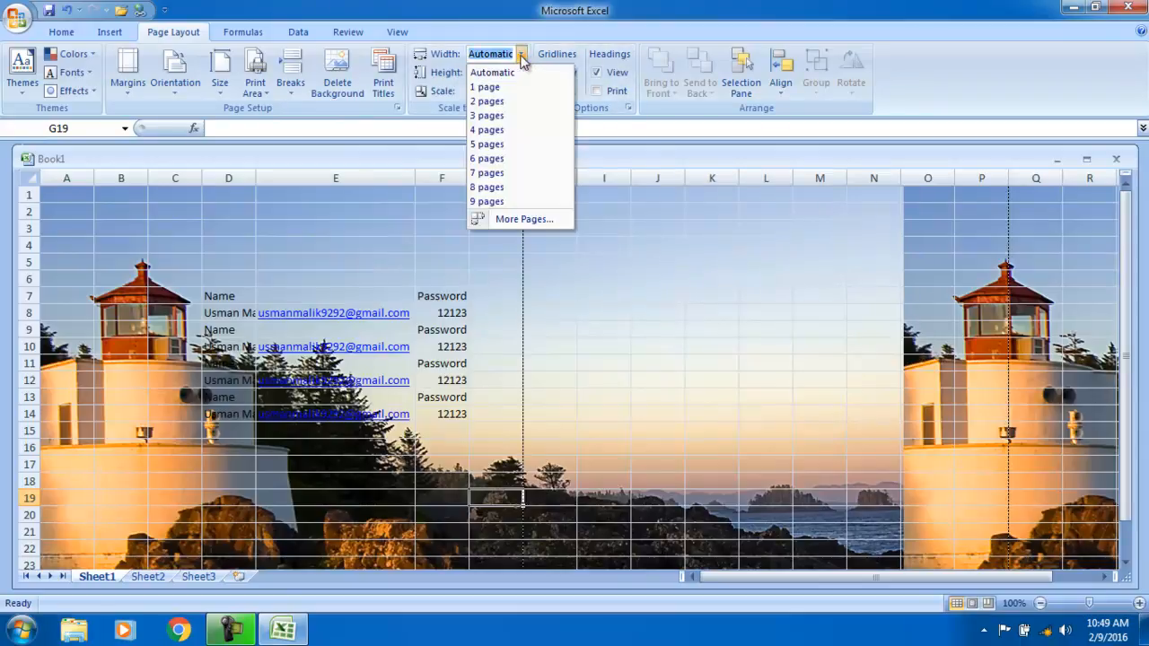
left_click(511, 129)
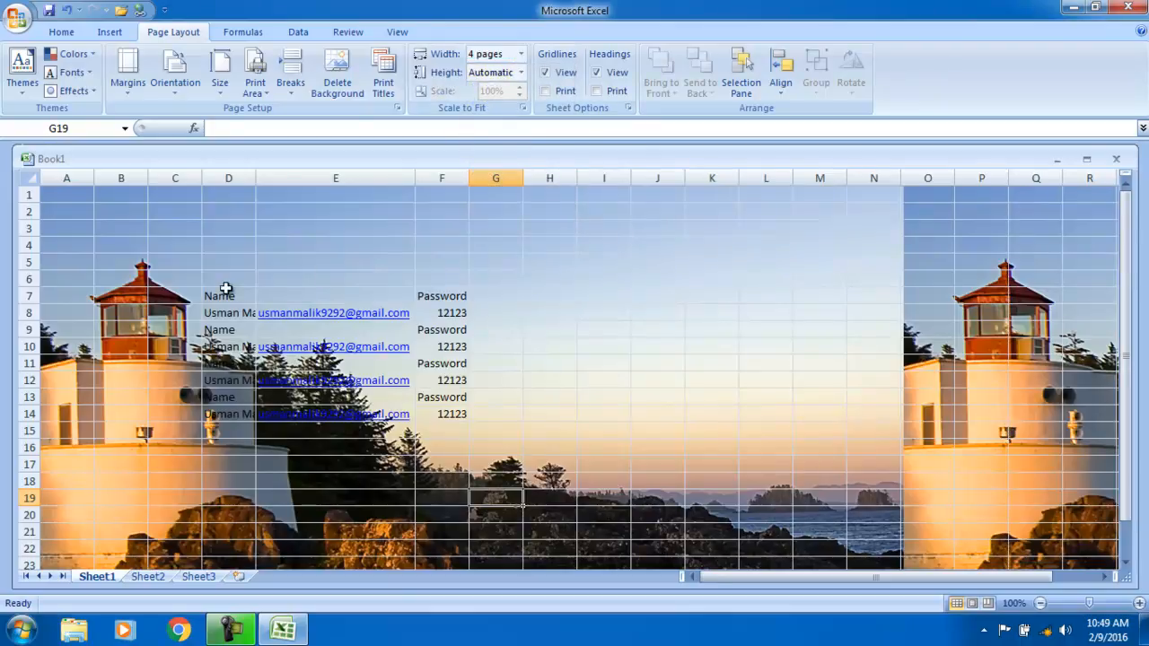
left_click_drag(844, 577, 799, 573)
left_click(521, 73)
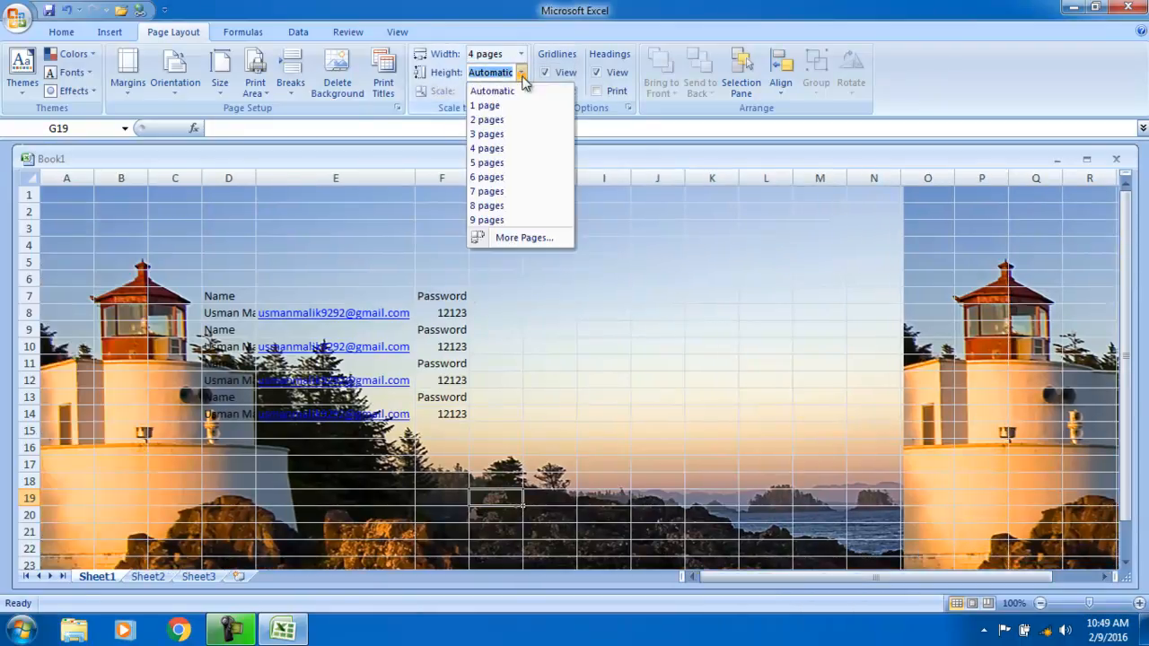
left_click(503, 147)
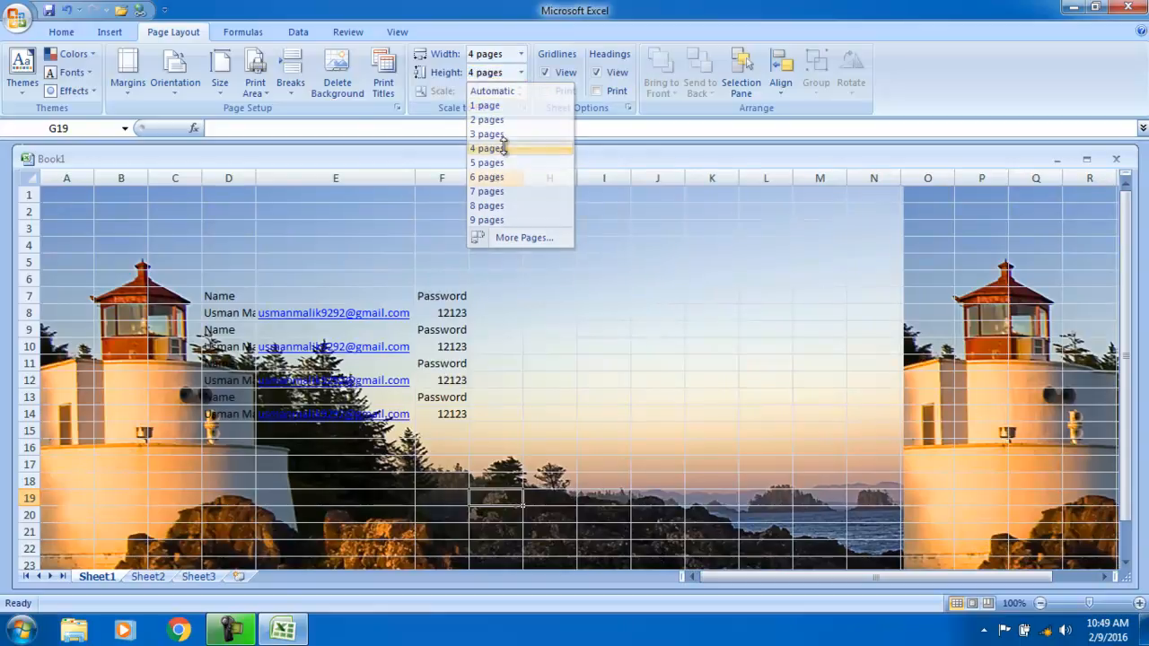